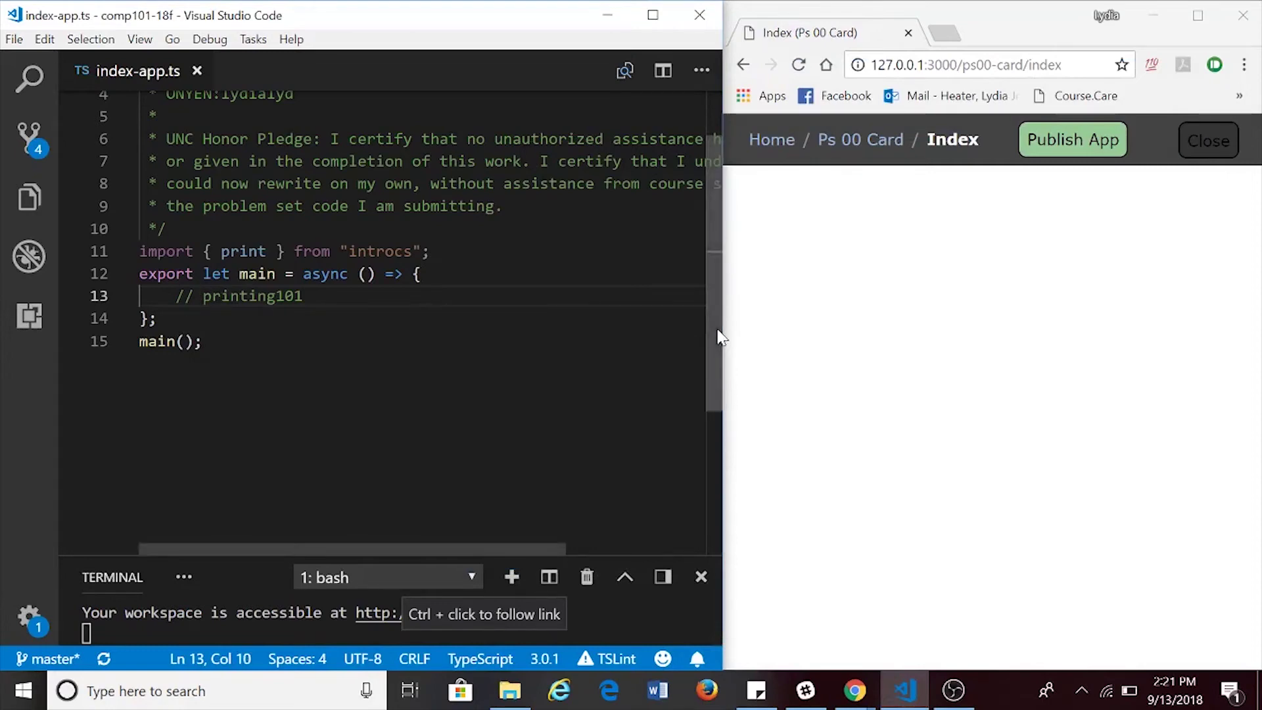
Insert an empty line in main below the printing101 comment.
{"action": "key", "text": "End"}
{"action": "key", "text": "Return"}
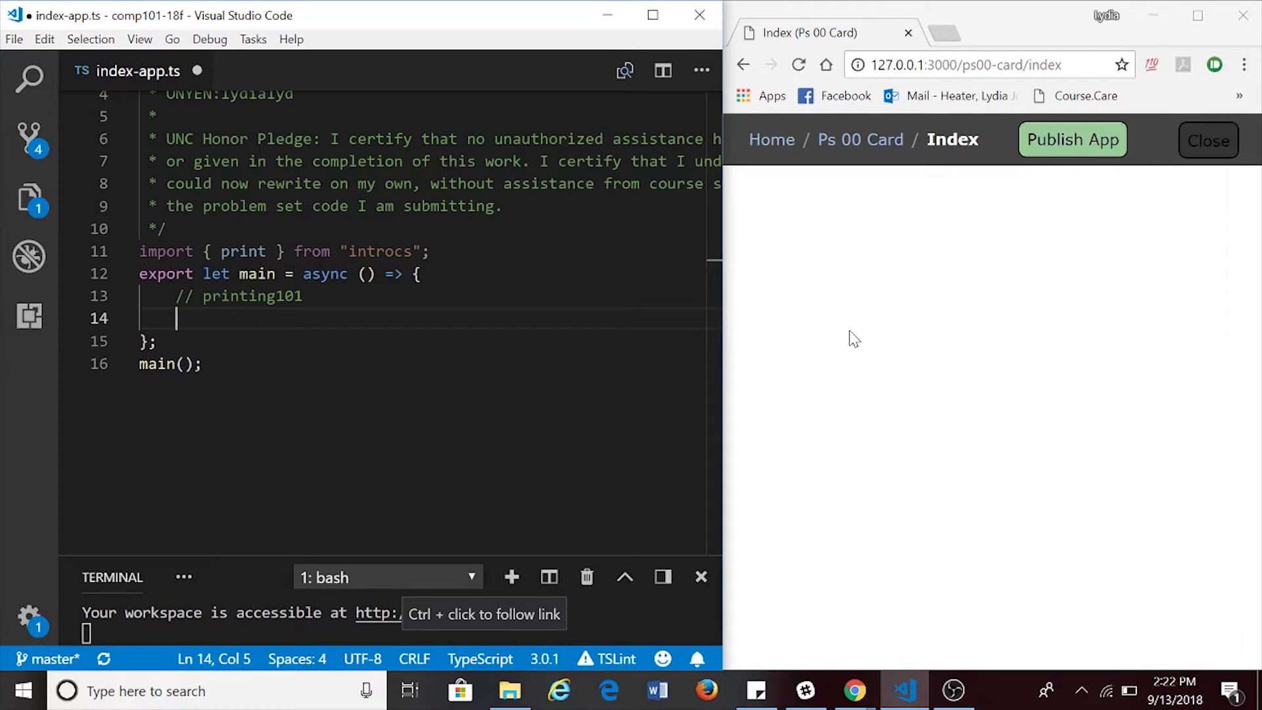
{"action": "type", "text": "pr"}
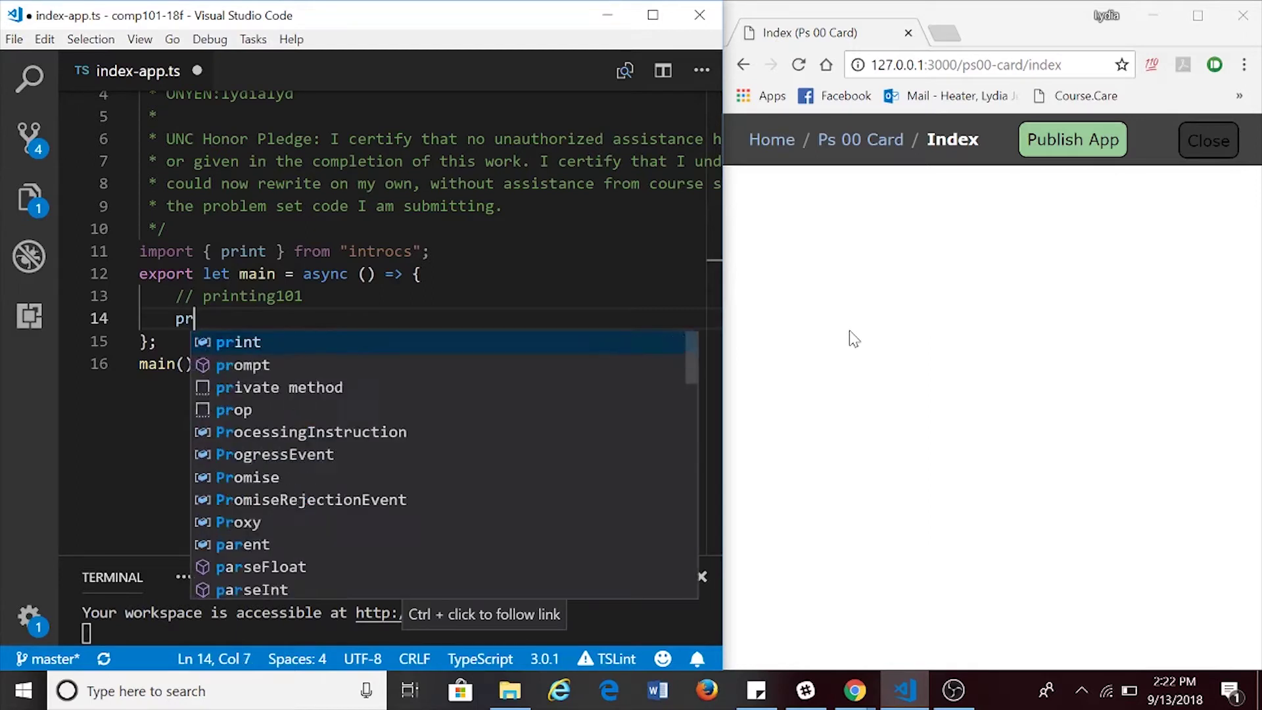
{"action": "type", "text": "int("}
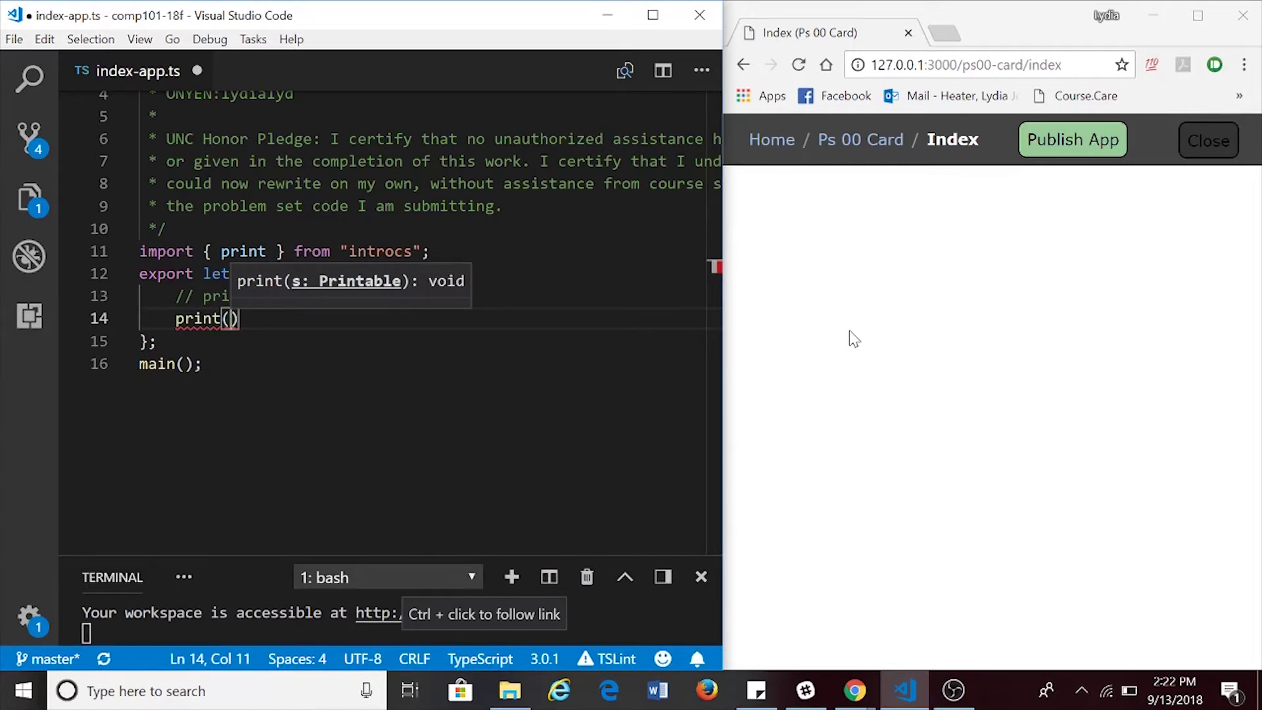
{"action": "type", "text": "\"\""}
Add print("Hey COMP101! This is how you print!"); to main, save, and start a new line.
{"action": "key", "text": "Right"}
{"action": "type", "text": ";"}
{"action": "key", "text": "Left"}
{"action": "key", "text": "Left"}
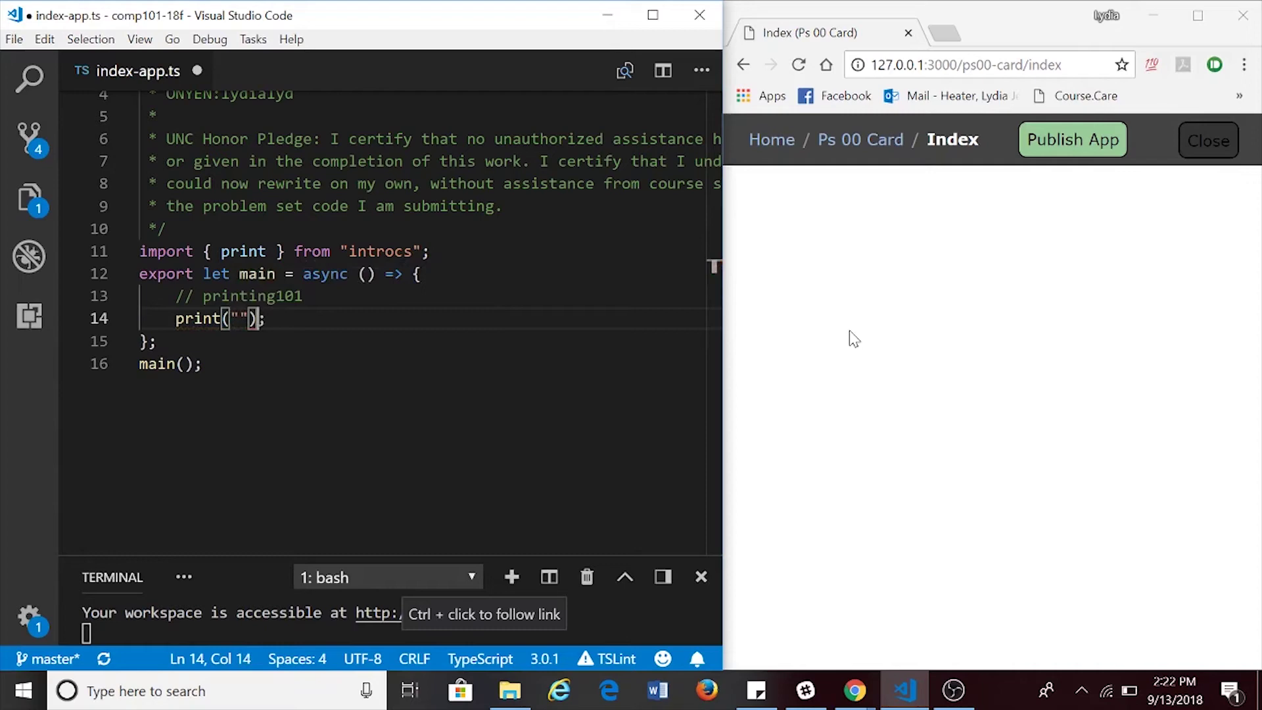
{"action": "key", "text": "Left"}
{"action": "key", "text": "Left"}
{"action": "key", "text": "Right"}
{"action": "type", "text": "Hey COMP"}
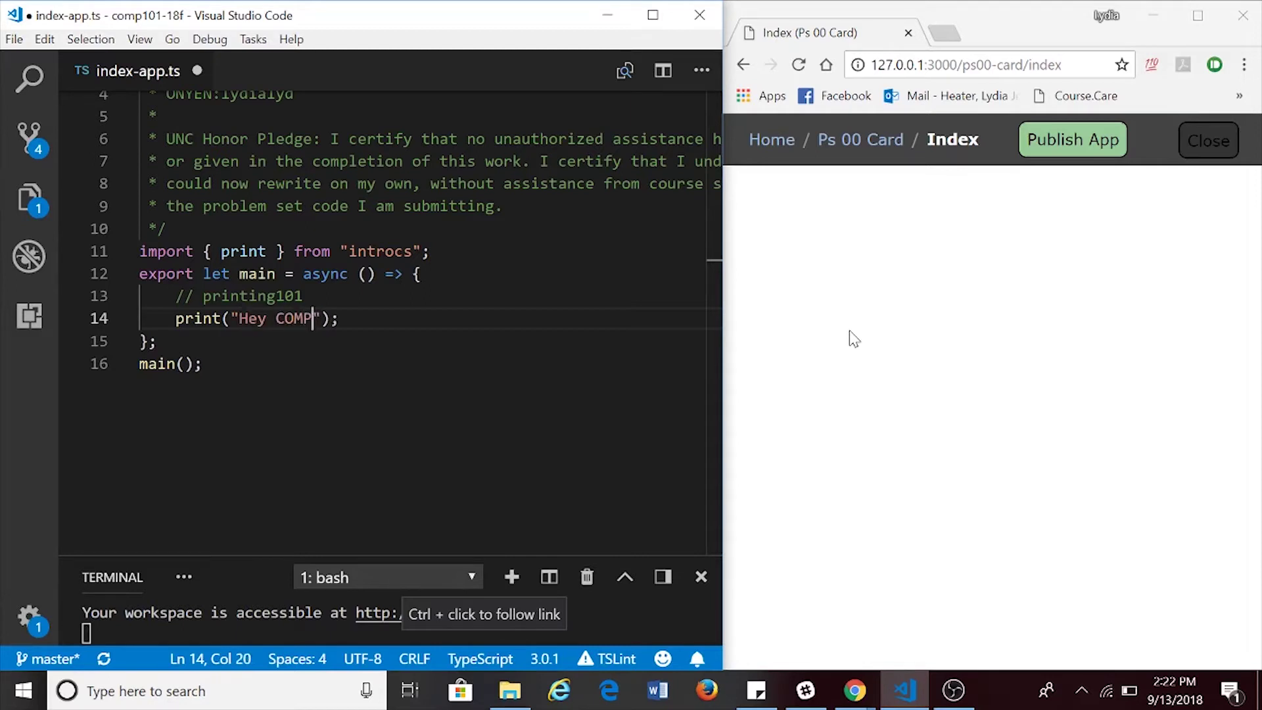
{"action": "type", "text": "101! "}
{"action": "type", "text": "This is h"}
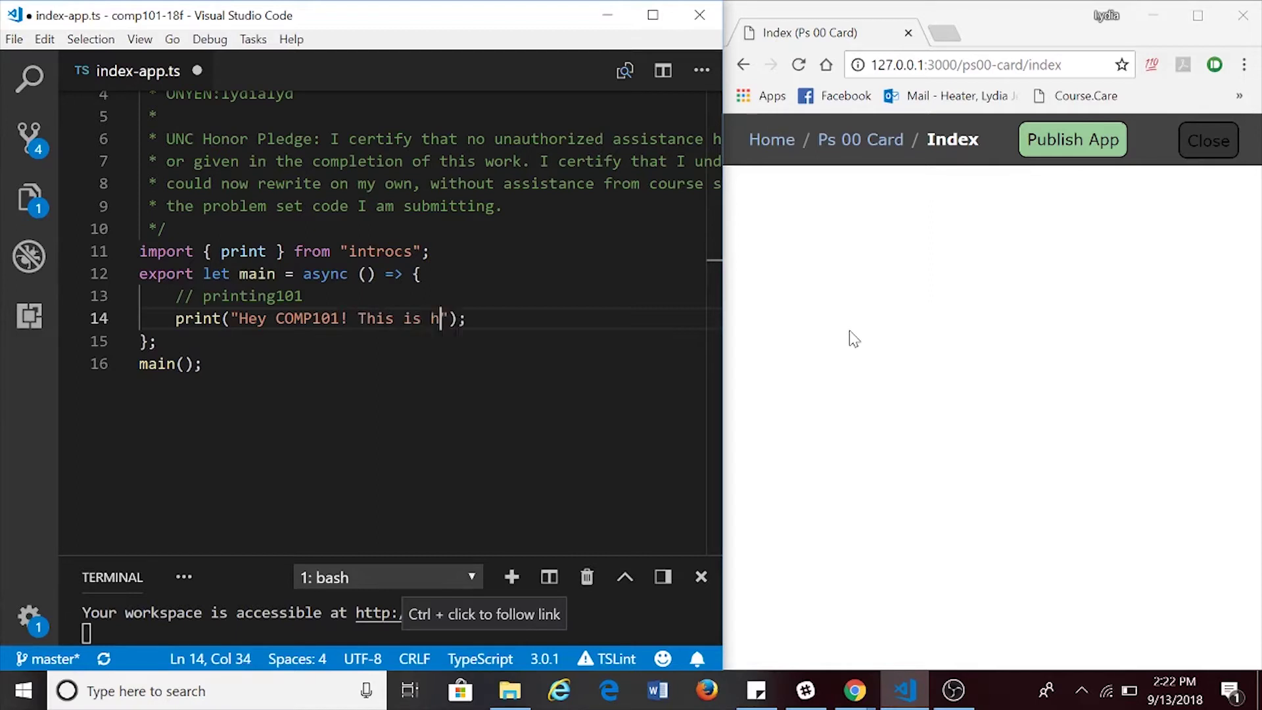
{"action": "type", "text": "ow you print!"}
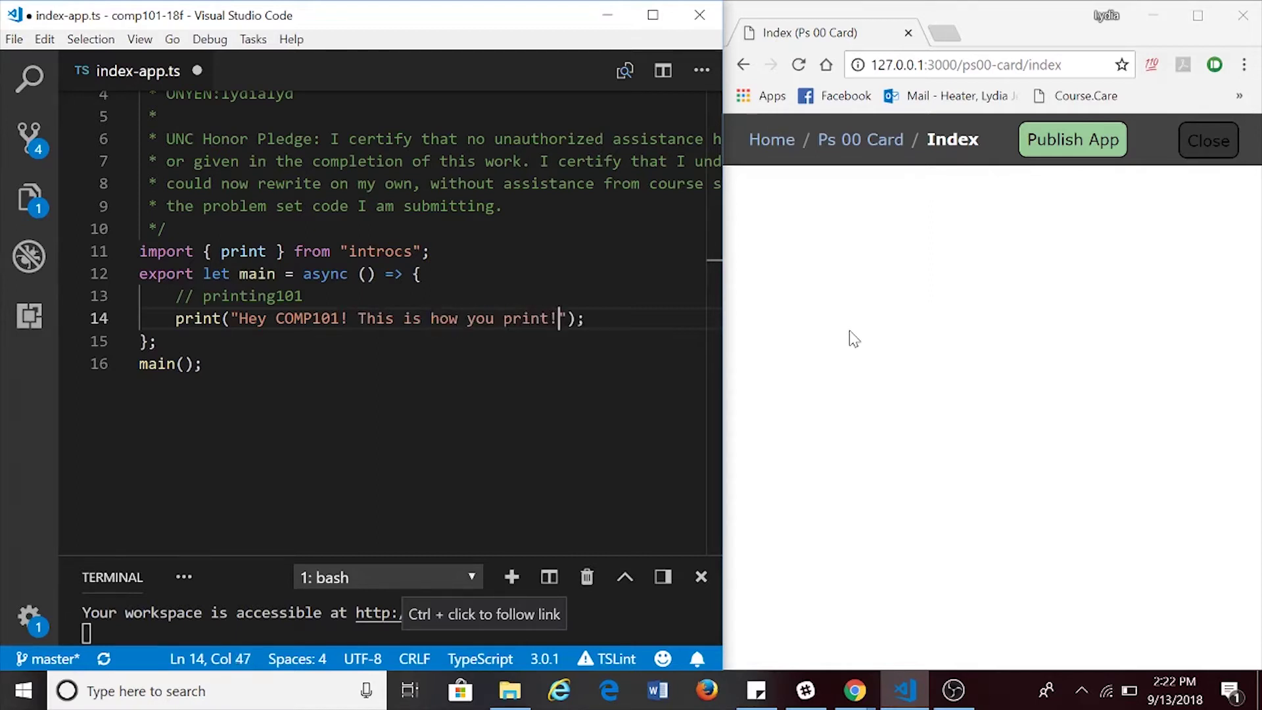
{"action": "key", "text": "ctrl+s"}
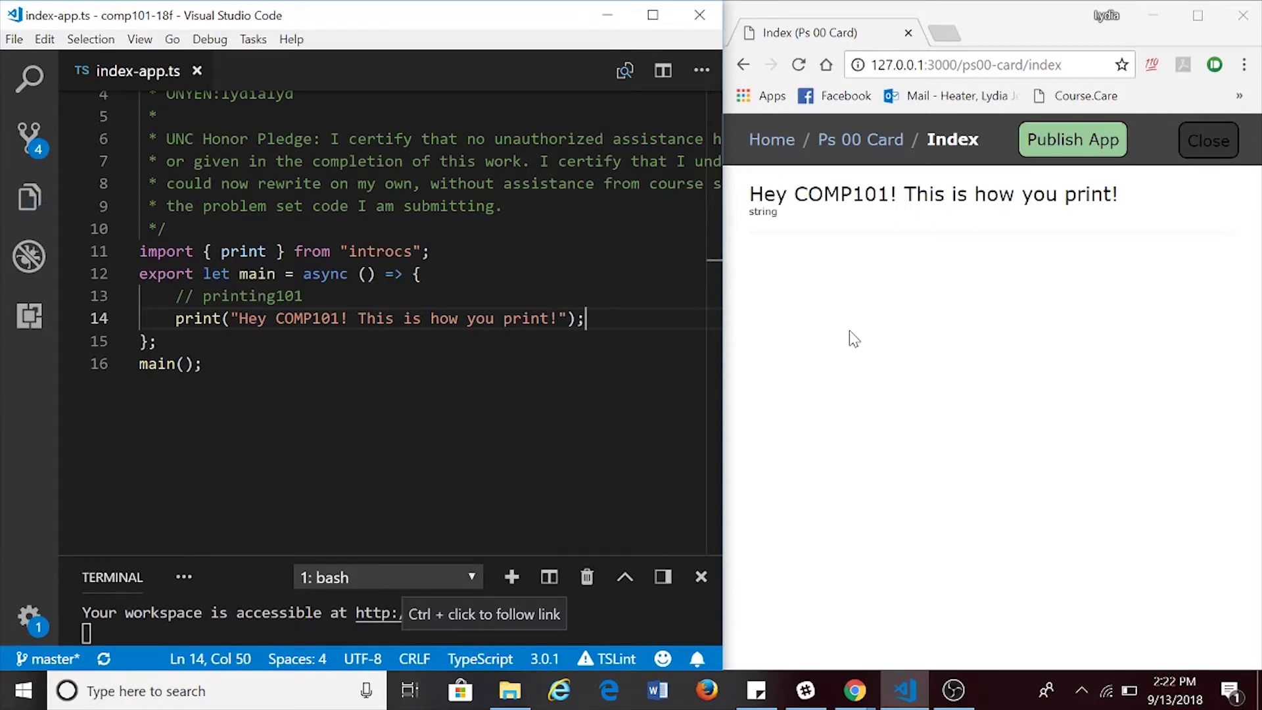
{"action": "key", "text": "Return"}
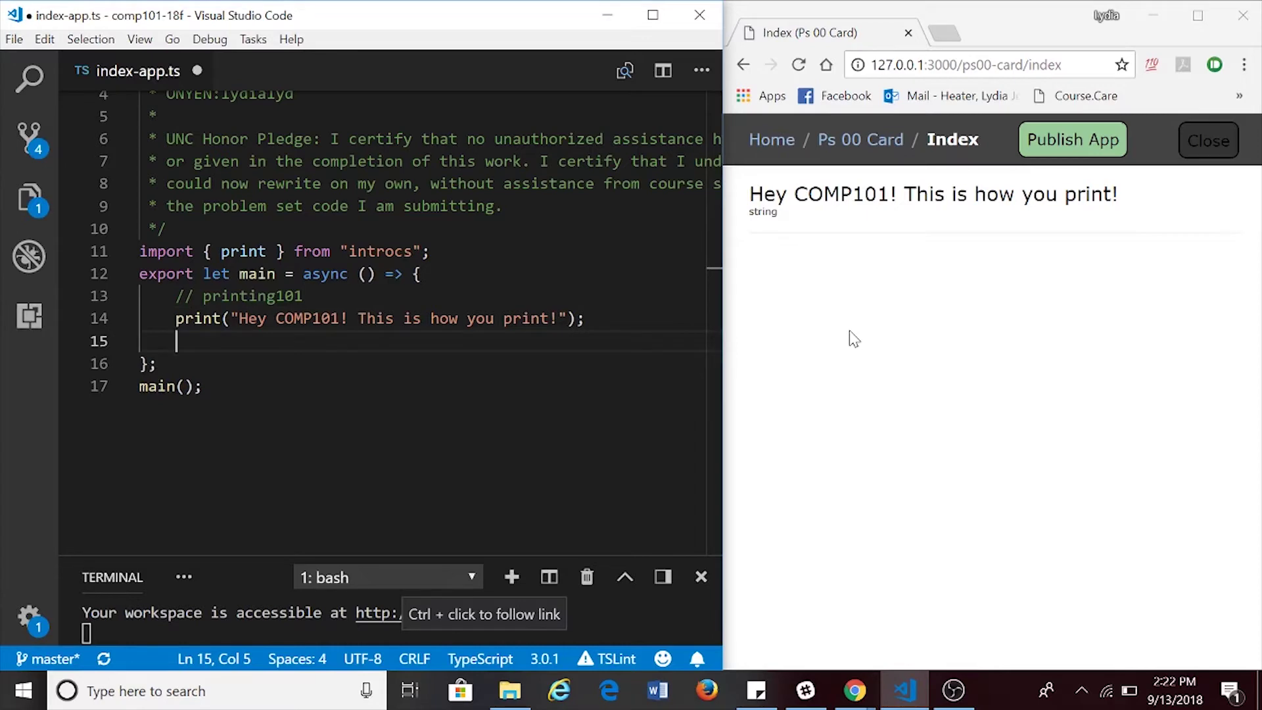
{"action": "type", "text": "let "}
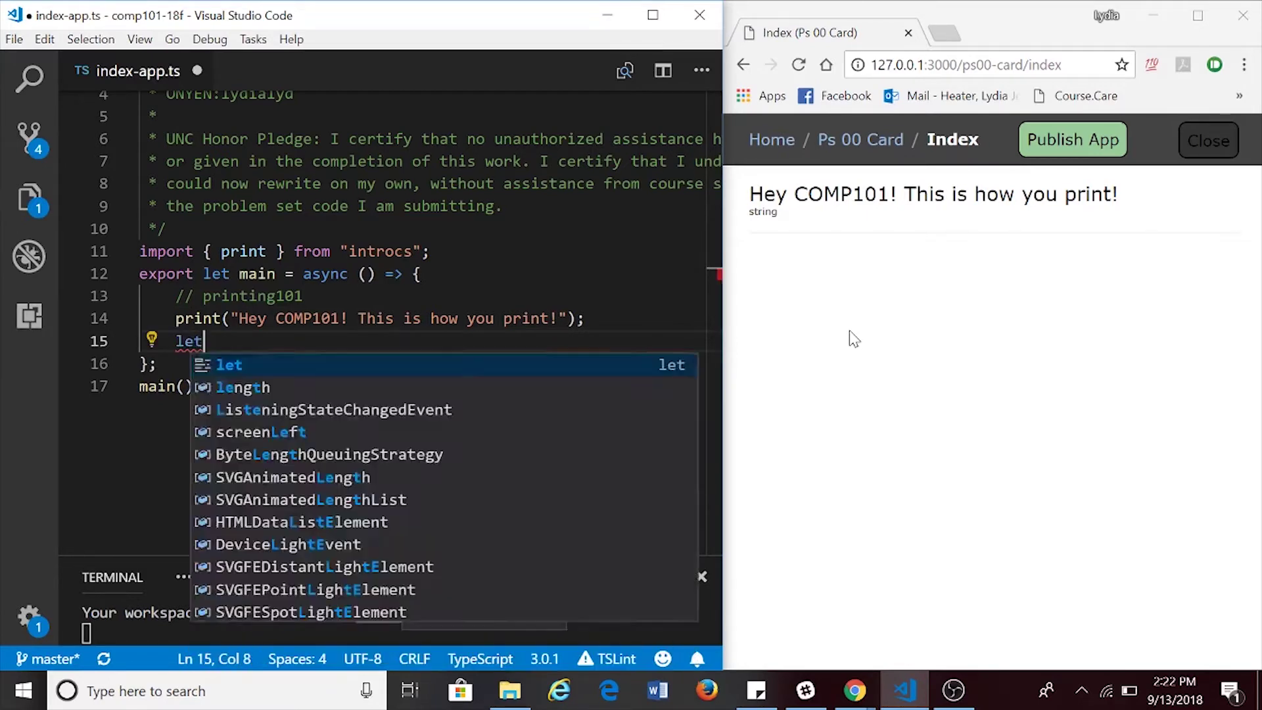
{"action": "type", "text": "hurri"}
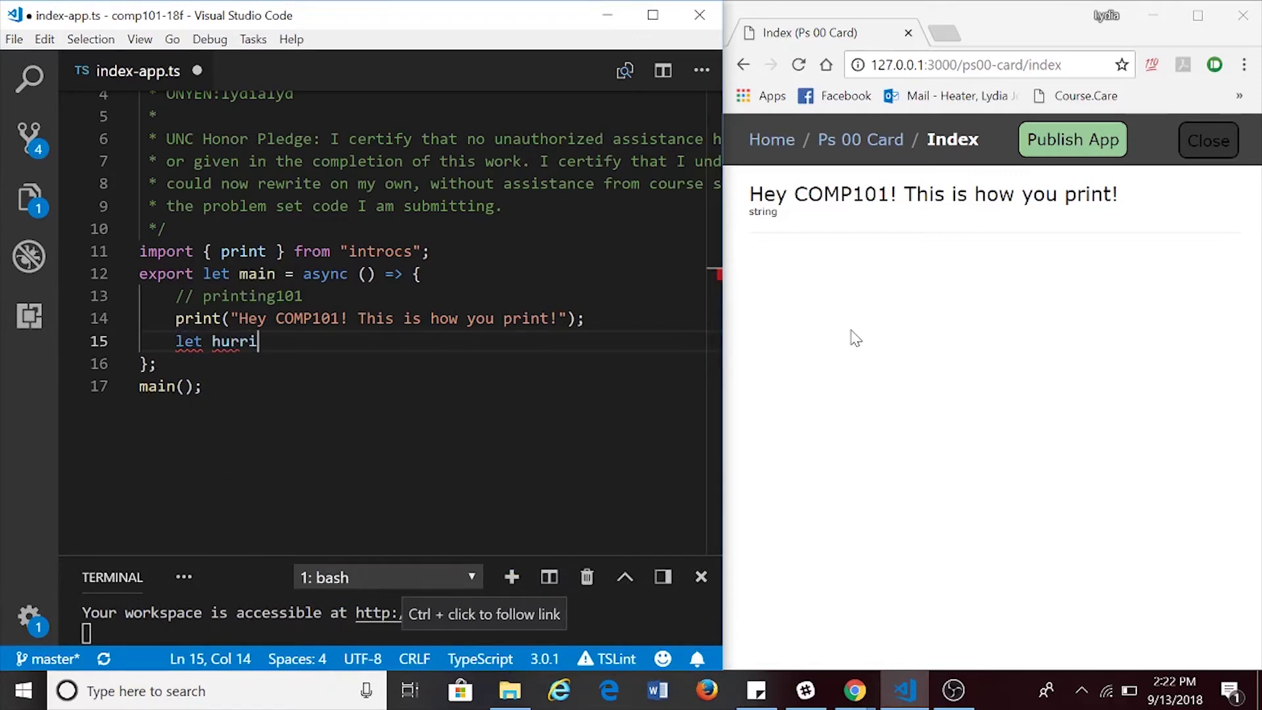
{"action": "type", "text": "cane: s"}
{"action": "type", "text": "tring = \""}
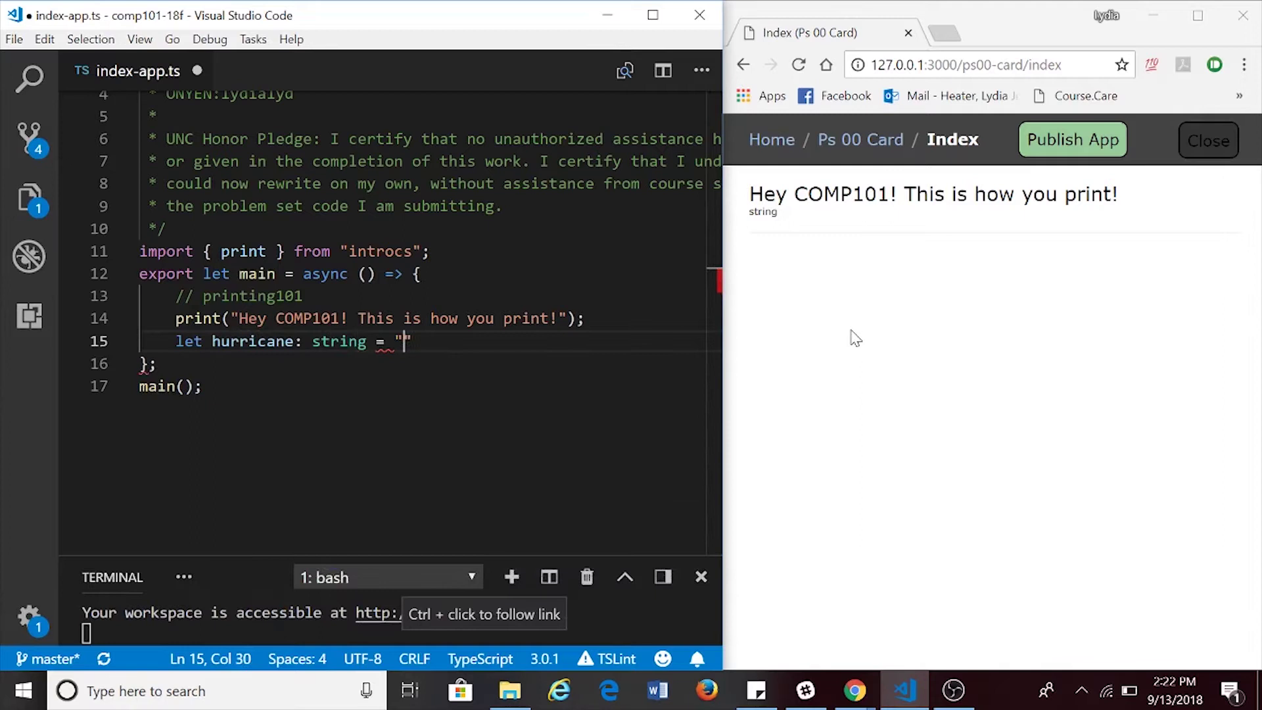
{"action": "type", "text": "Florence\";"}
Declare let hurricane: string = "Florence"; add print("hurricane"); and save.
{"action": "key", "text": "Return"}
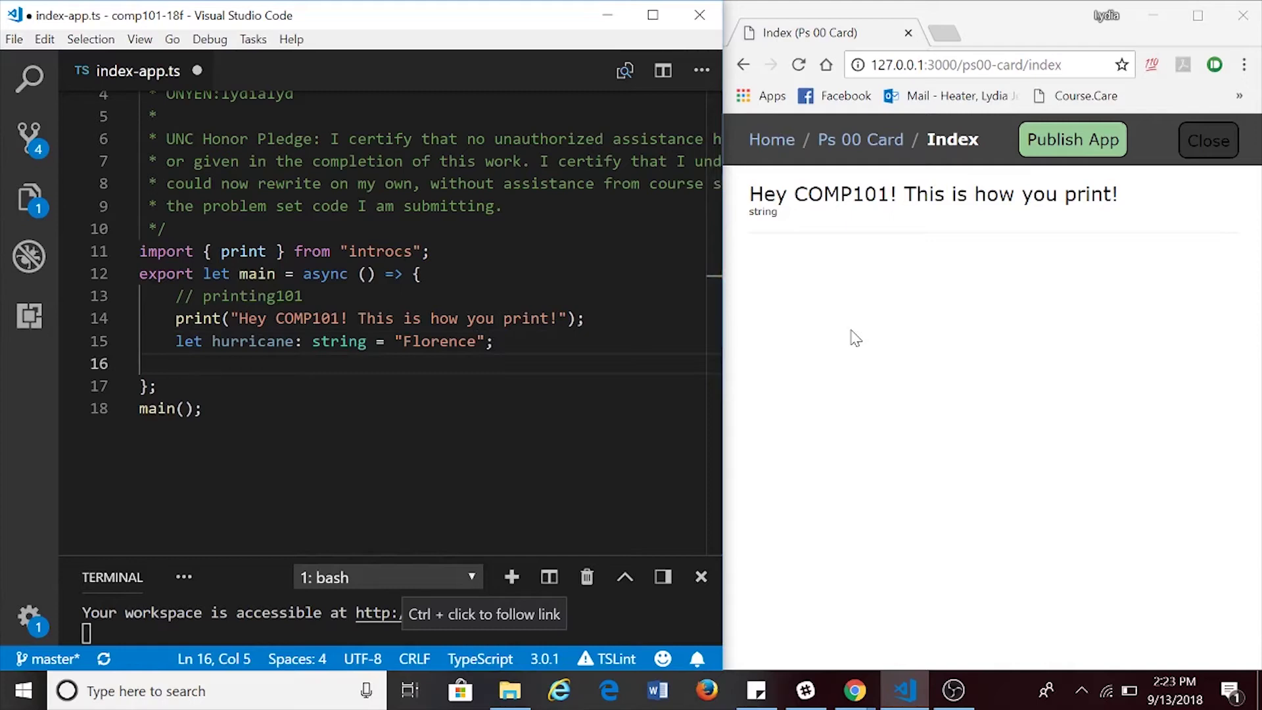
{"action": "type", "text": "prin"}
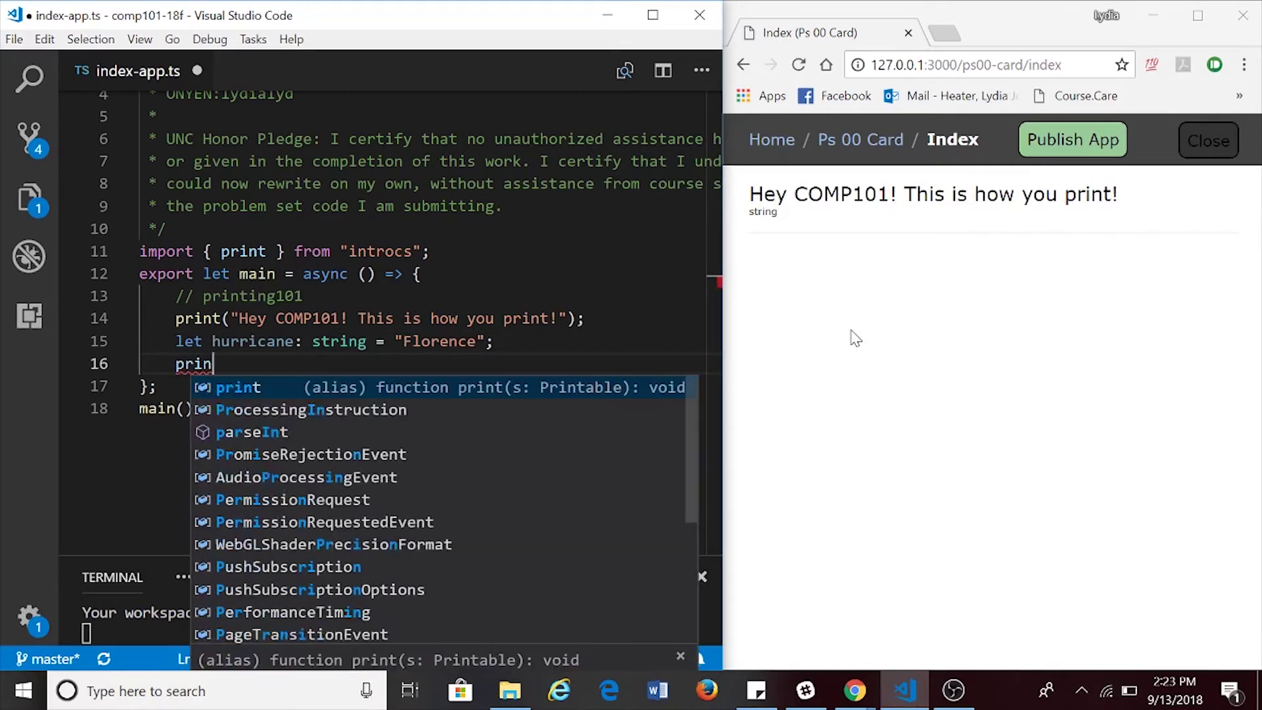
{"action": "type", "text": "t(\"hurri"}
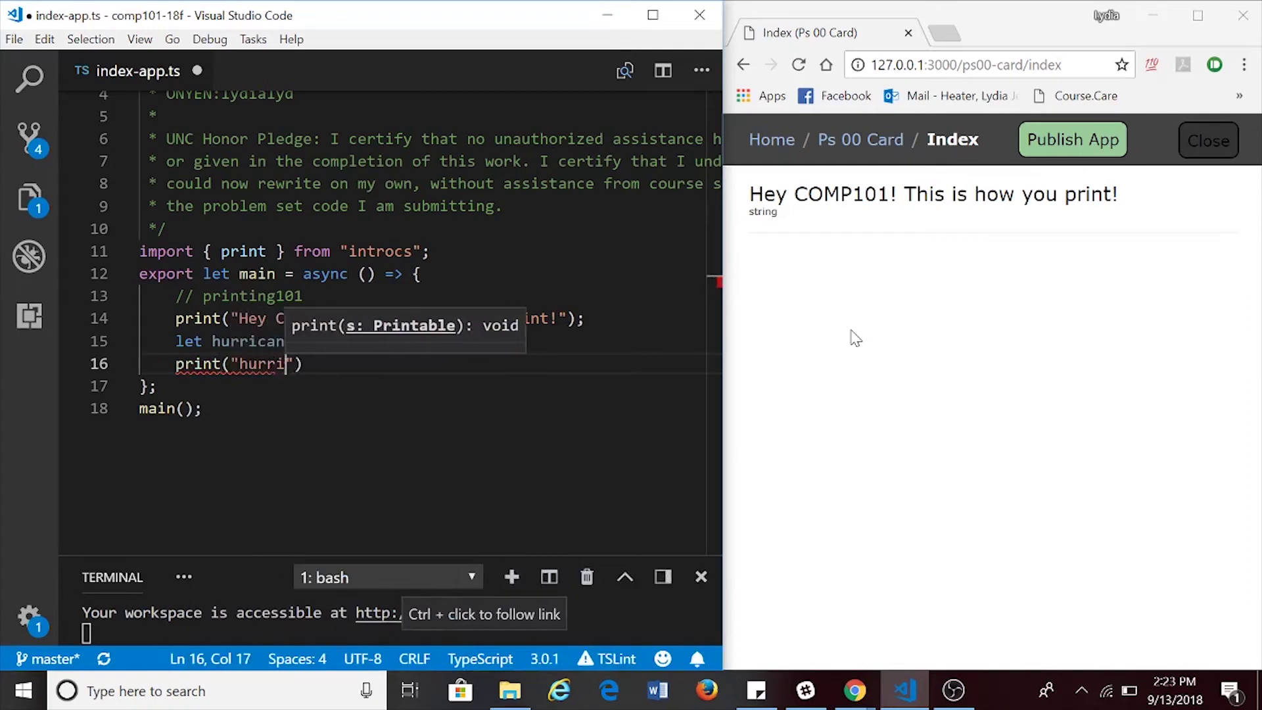
{"action": "type", "text": "ce"}
{"action": "key", "text": "BackSpace"}
{"action": "type", "text": "ane"}
{"action": "key", "text": "End"}
{"action": "type", "text": ";"}
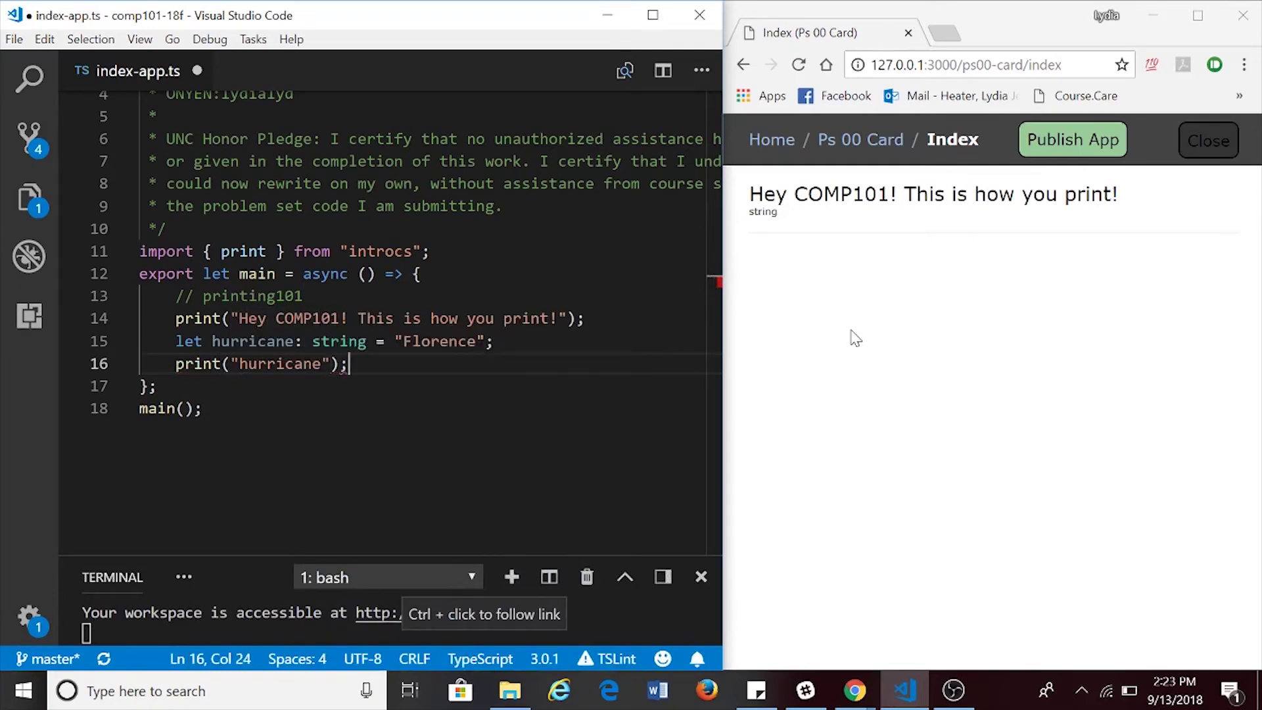
{"action": "key", "text": "ctrl+s"}
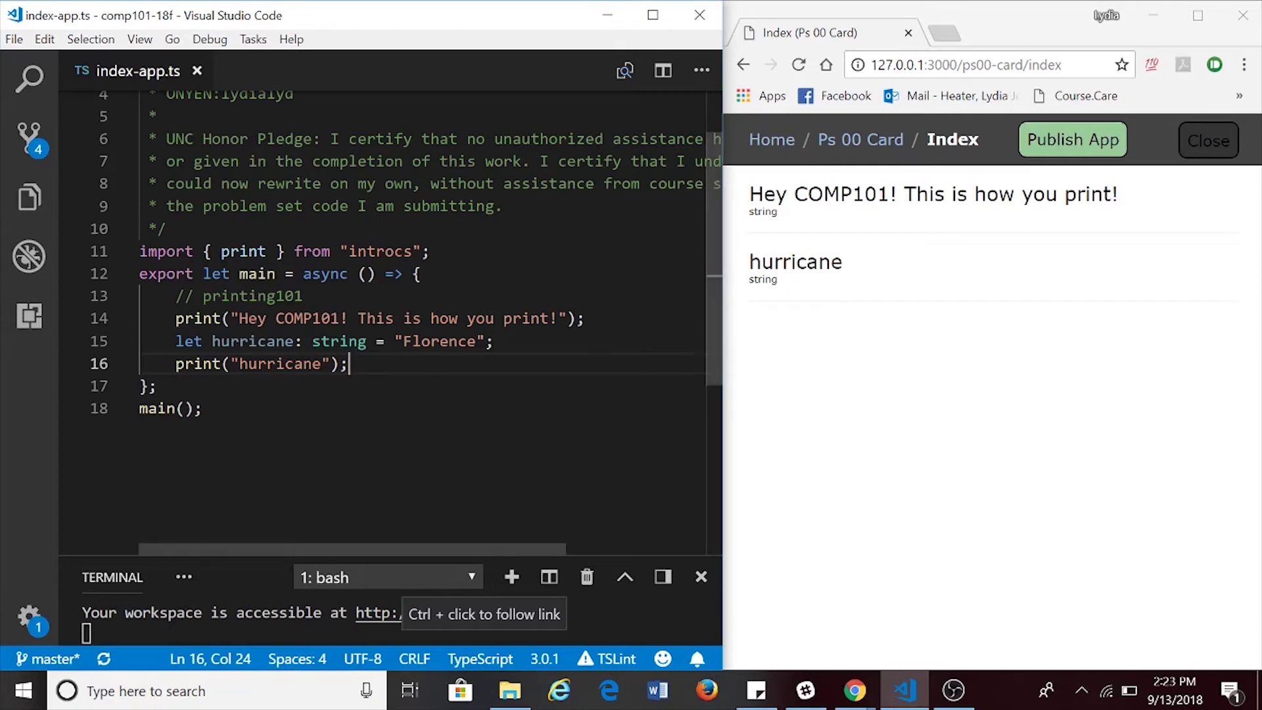
Strip the quotes to make print(hurricane); so the preview shows Florence, and save.
{"action": "left_click", "coordinate": [267, 364]}
{"action": "key", "text": "Right"}
{"action": "key", "text": "Right"}
{"action": "key", "text": "Right"}
{"action": "key", "text": "BackSpace"}
{"action": "key", "text": "Left"}
{"action": "key", "text": "Left"}
{"action": "key", "text": "Left"}
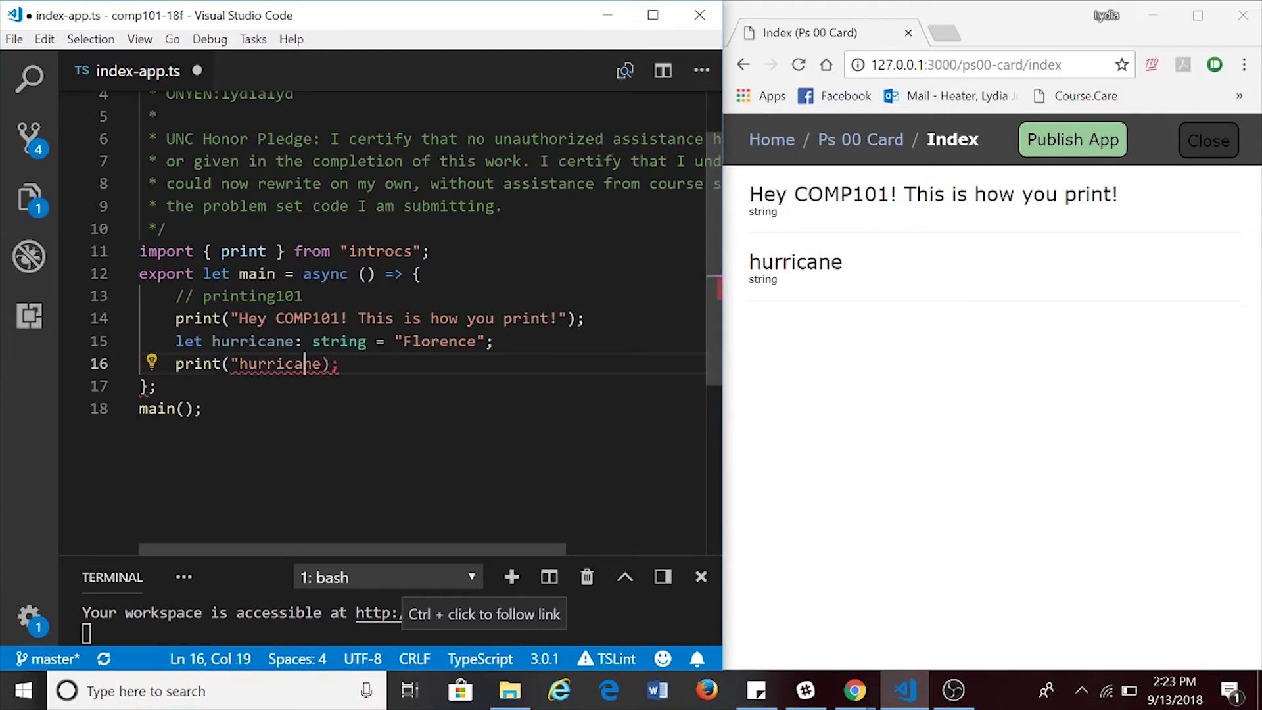
{"action": "key", "text": "Left"}
{"action": "key", "text": "Left"}
{"action": "key", "text": "Left"}
{"action": "key", "text": "Left"}
{"action": "key", "text": "Left"}
{"action": "key", "text": "Left"}
{"action": "key", "text": "Left"}
{"action": "key", "text": "Right"}
{"action": "key", "text": "BackSpace"}
{"action": "key", "text": "Right"}
{"action": "key", "text": "Right"}
{"action": "key", "text": "Right"}
{"action": "key", "text": "Right"}
{"action": "key", "text": "Right"}
{"action": "key", "text": "Right"}
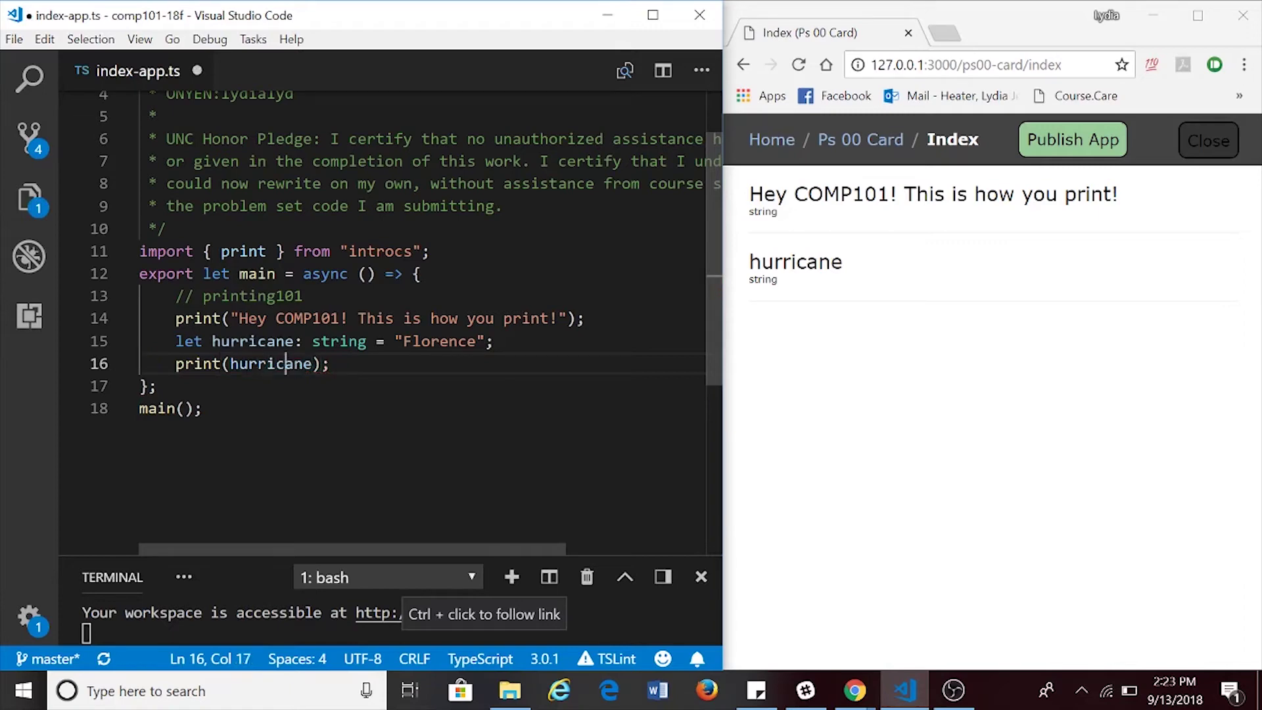
{"action": "key", "text": "Right"}
{"action": "key", "text": "Right"}
{"action": "key", "text": "Right"}
{"action": "key", "text": "Right"}
{"action": "key", "text": "Right"}
{"action": "key", "text": "ctrl+s"}
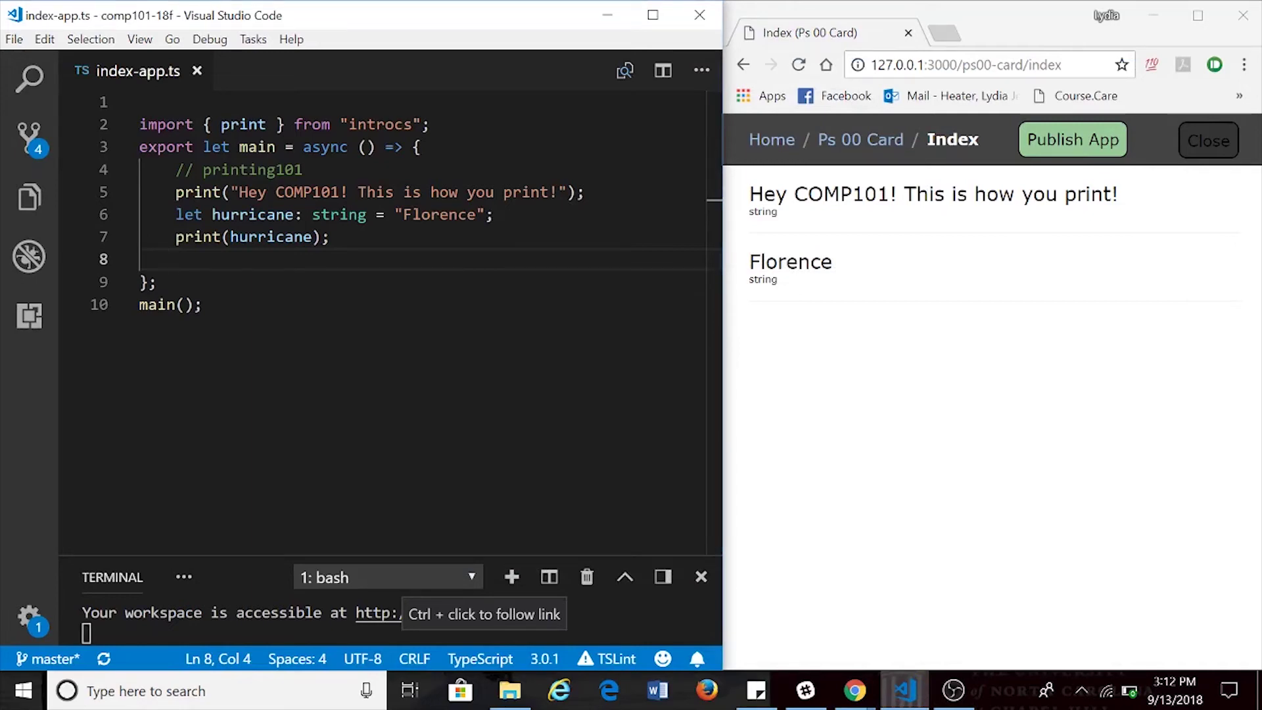
{"action": "type", "text": "let "}
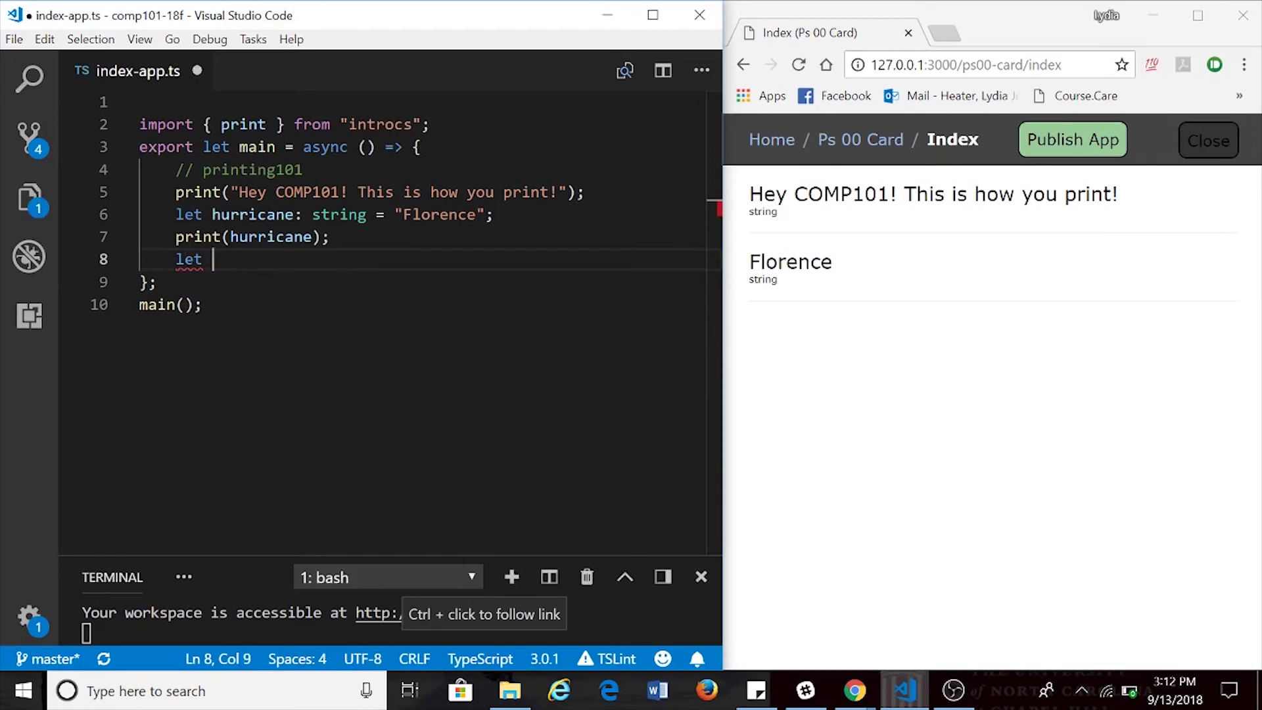
{"action": "type", "text": "cat"}
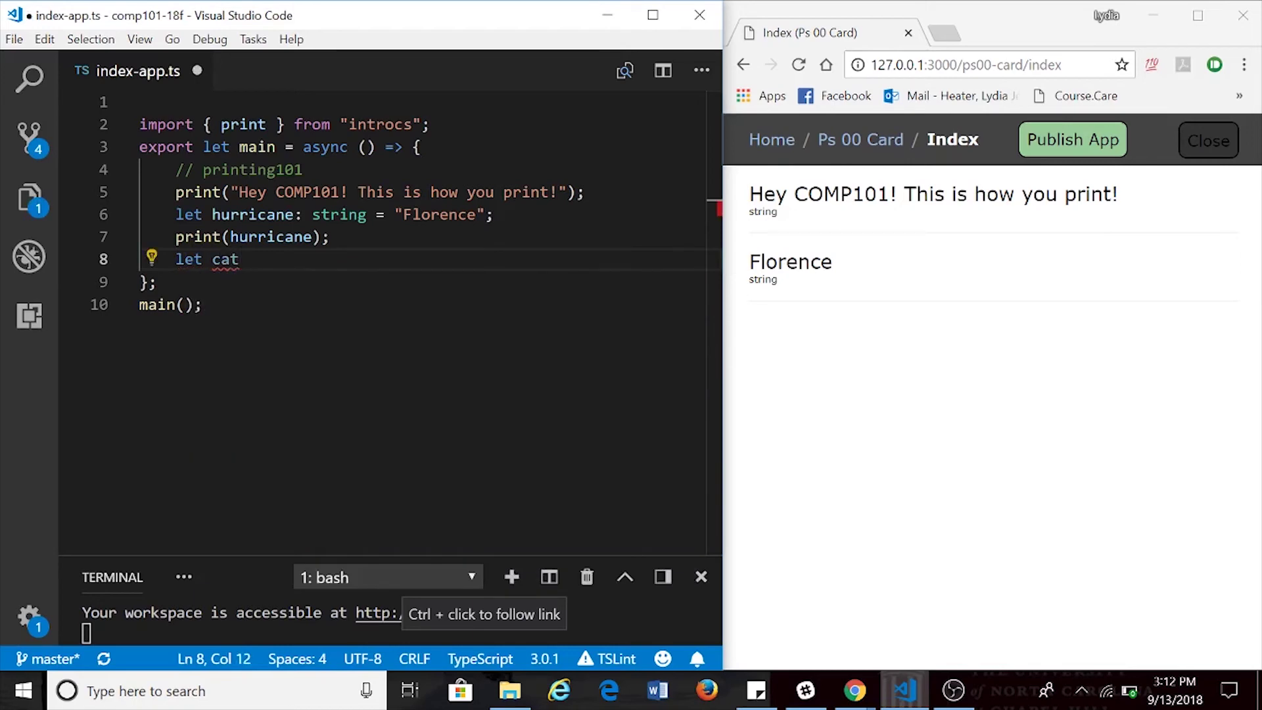
{"action": "type", "text": "egory"}
{"action": "type", "text": ": n"}
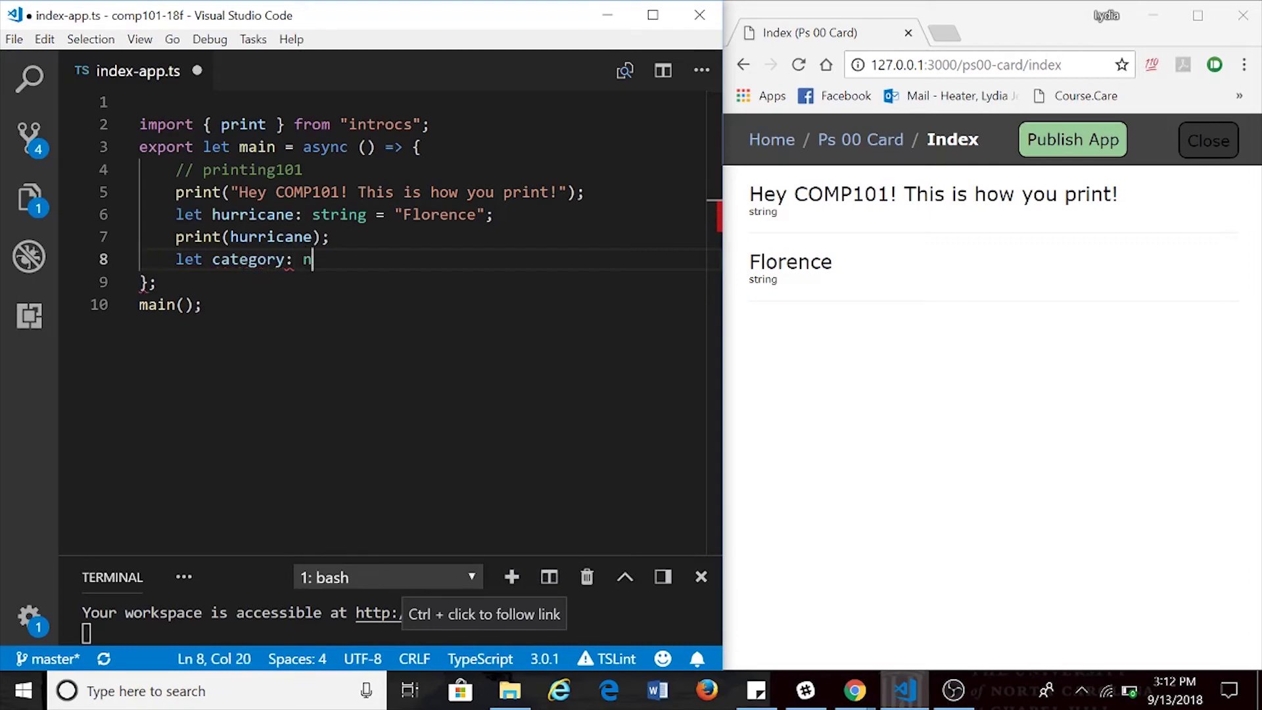
{"action": "type", "text": "umber"}
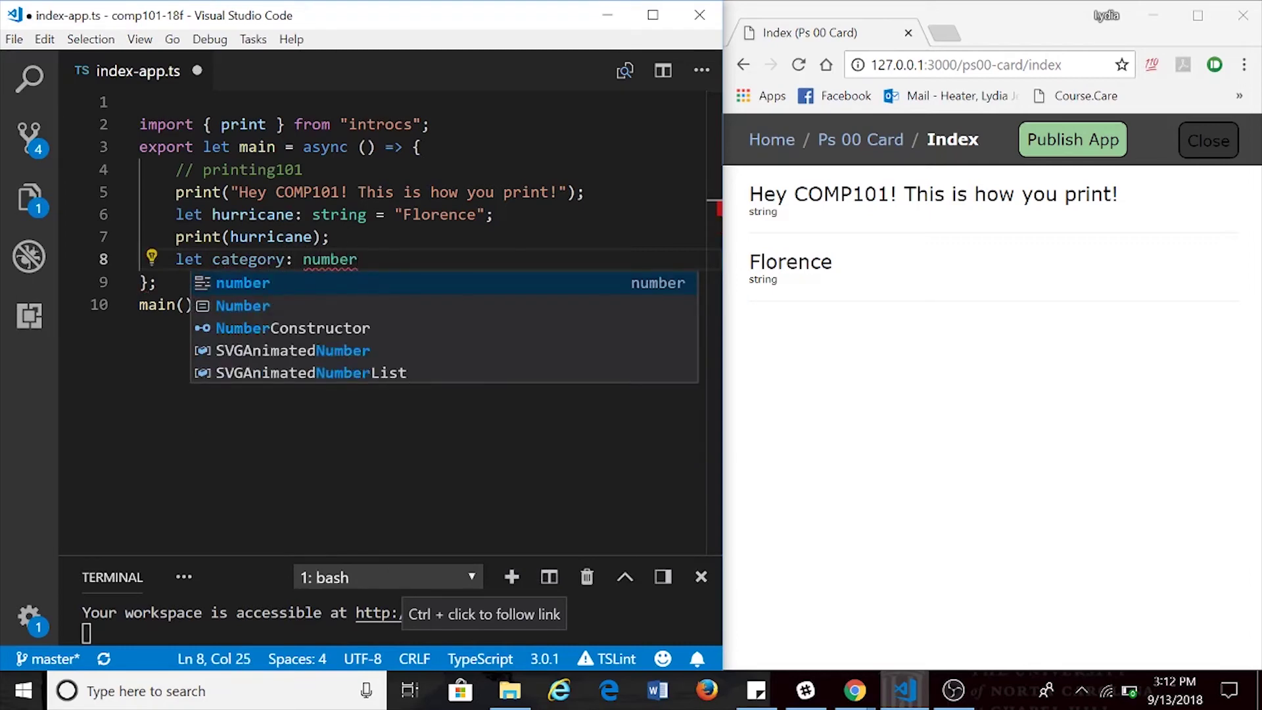
{"action": "type", "text": " = "}
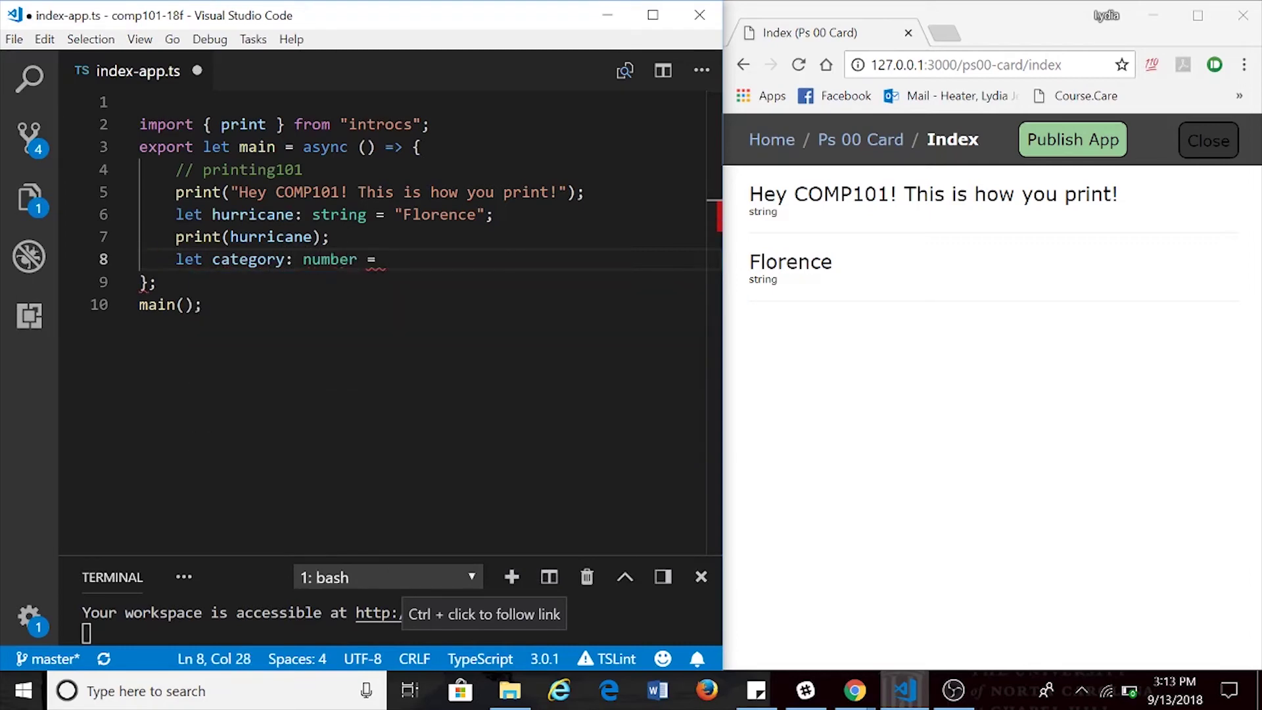
{"action": "type", "text": "4;"}
Declare let category: number = 4; add print(category); and save.
{"action": "key", "text": "Return"}
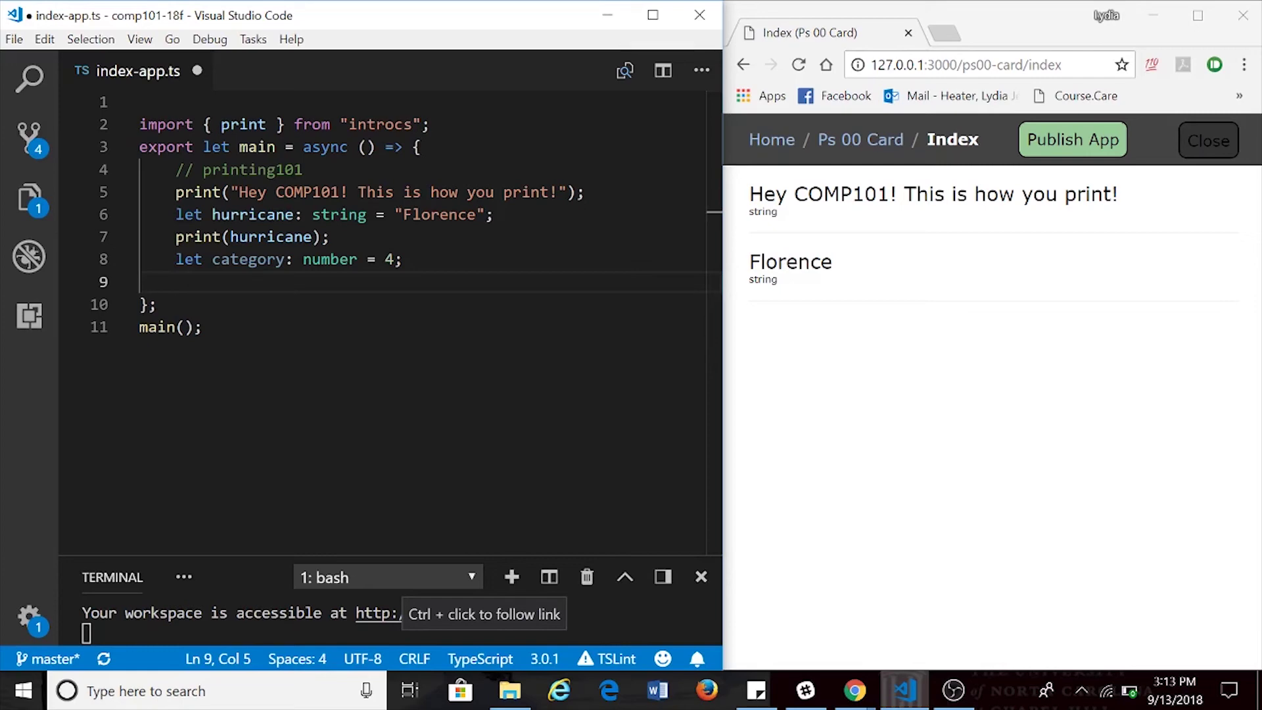
{"action": "type", "text": "print"}
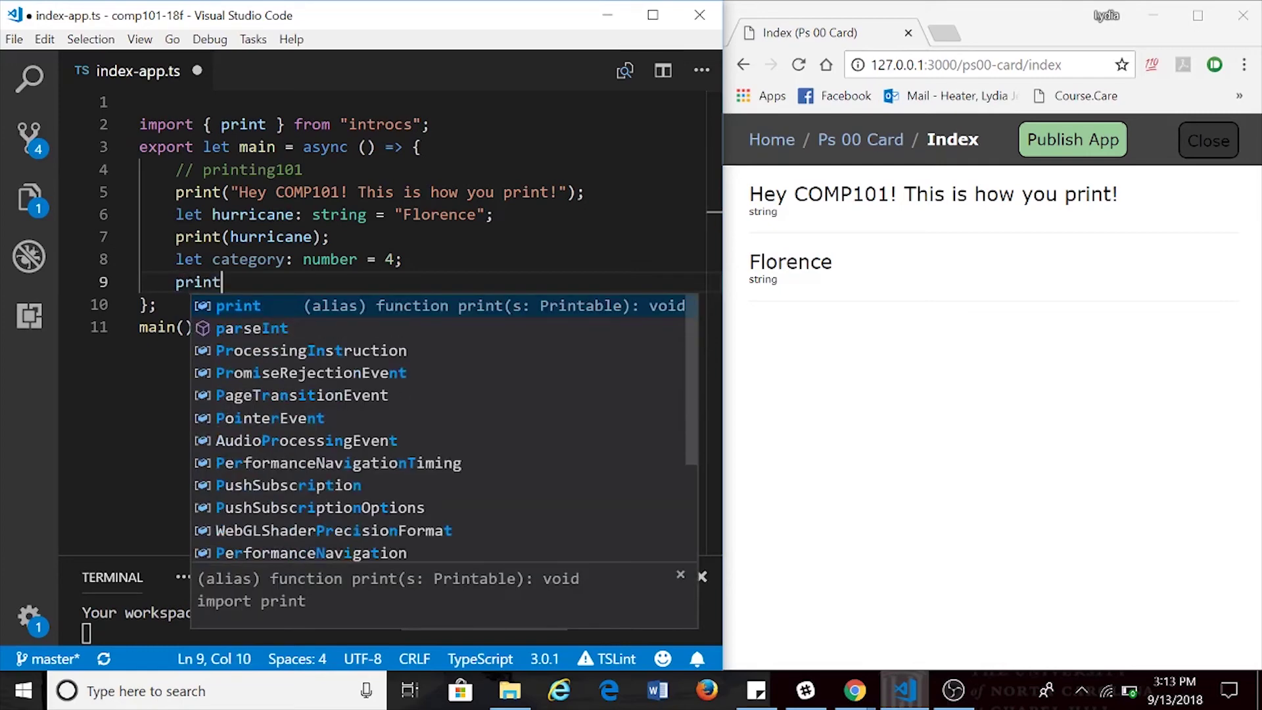
{"action": "type", "text": "(ca"}
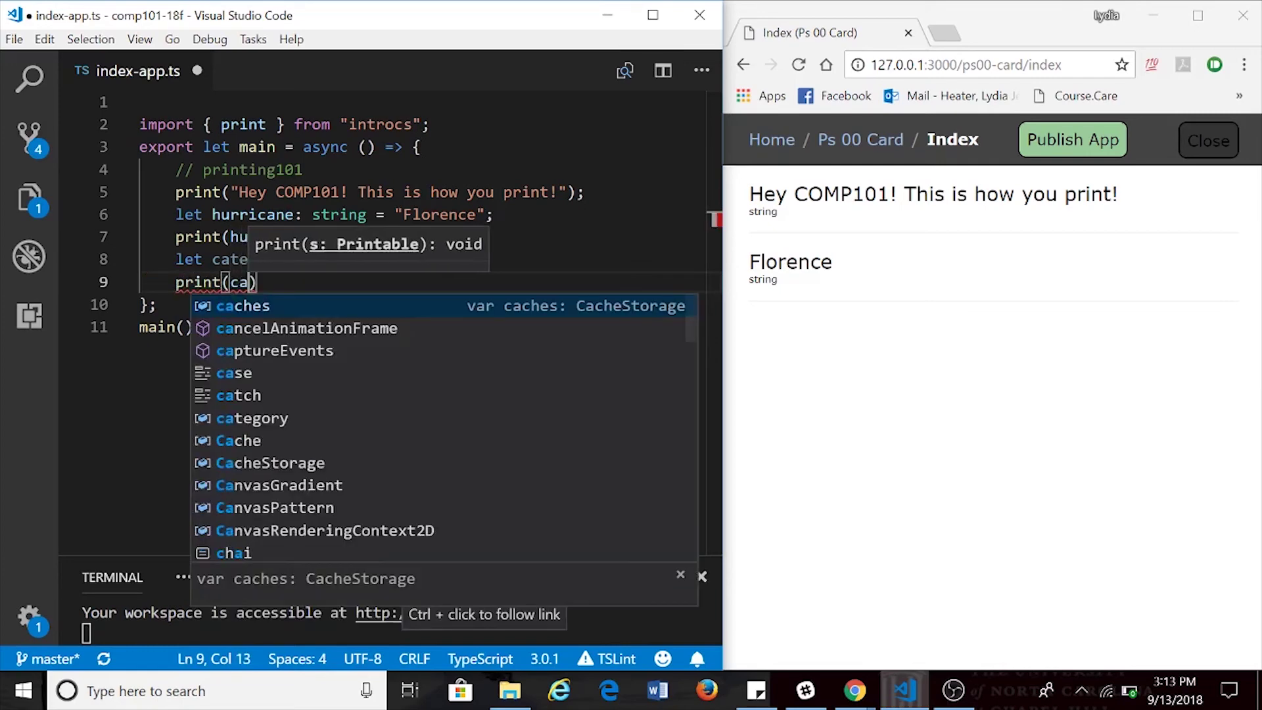
{"action": "type", "text": "teg"}
{"action": "key", "text": "Return"}
{"action": "type", "text": ")"}
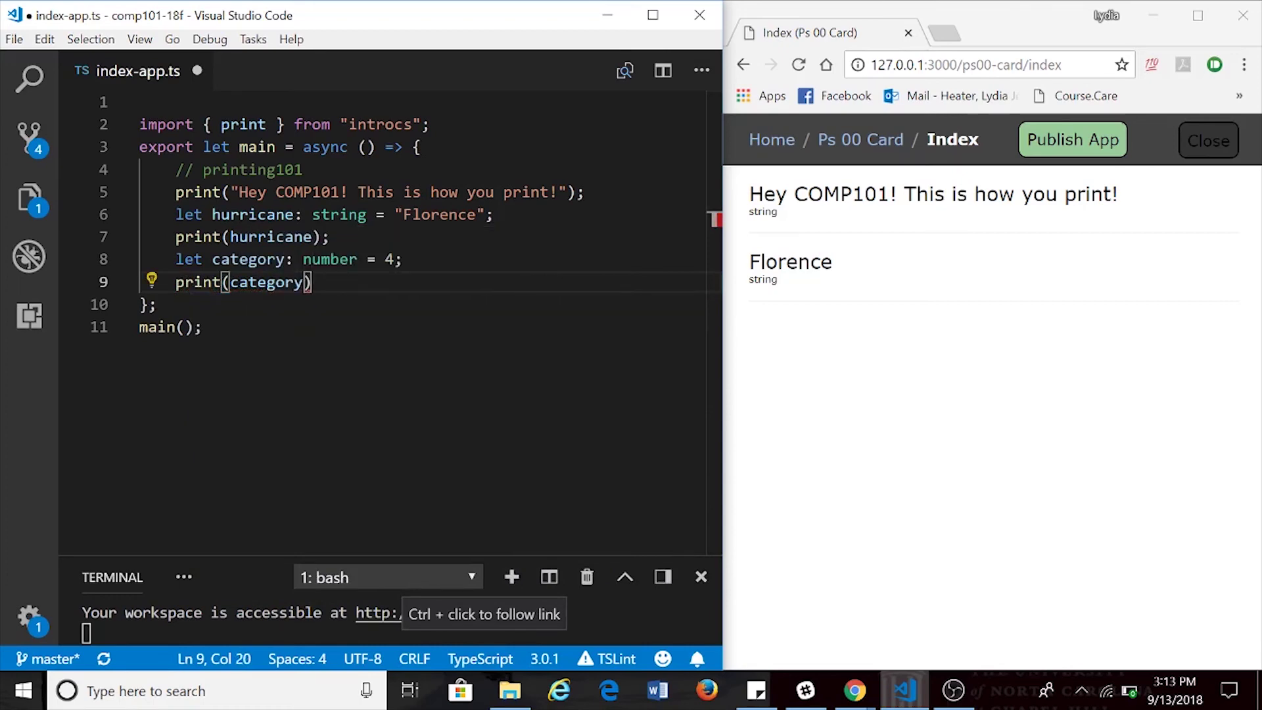
{"action": "type", "text": ";"}
{"action": "key", "text": "ctrl+s"}
{"action": "key", "text": "Return"}
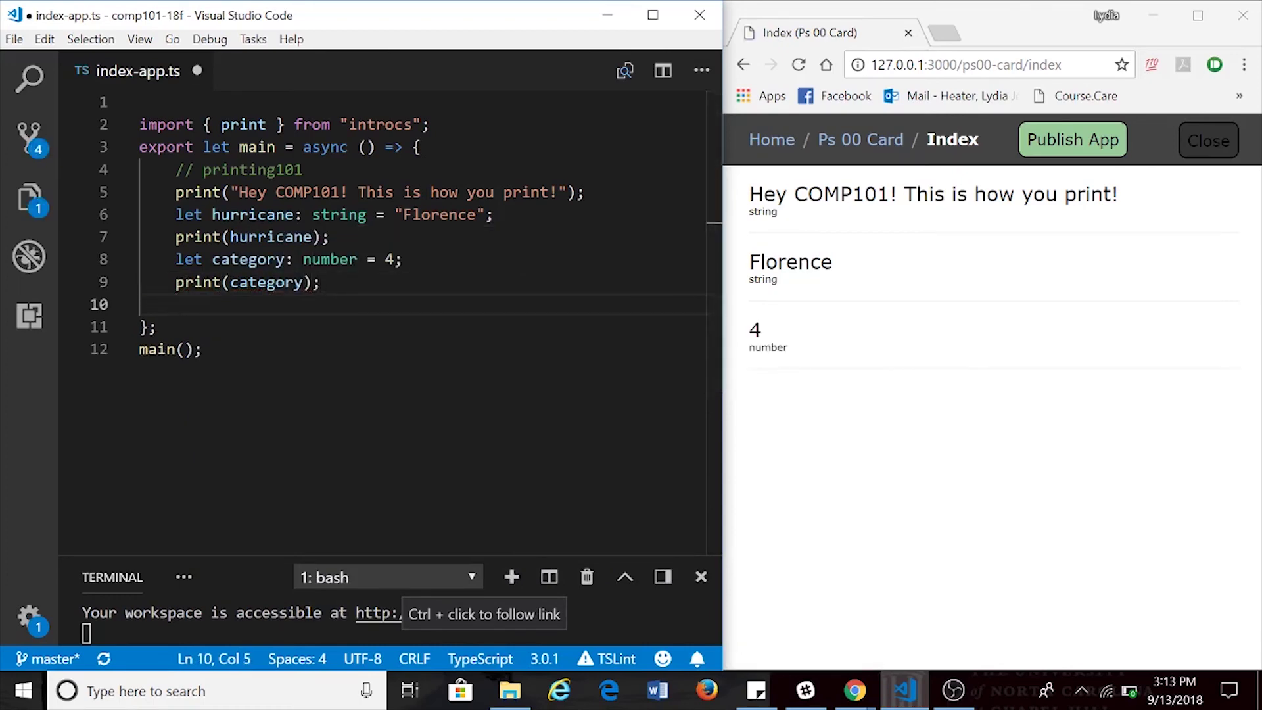
{"action": "type", "text": "let "}
{"action": "type", "text": "isS"}
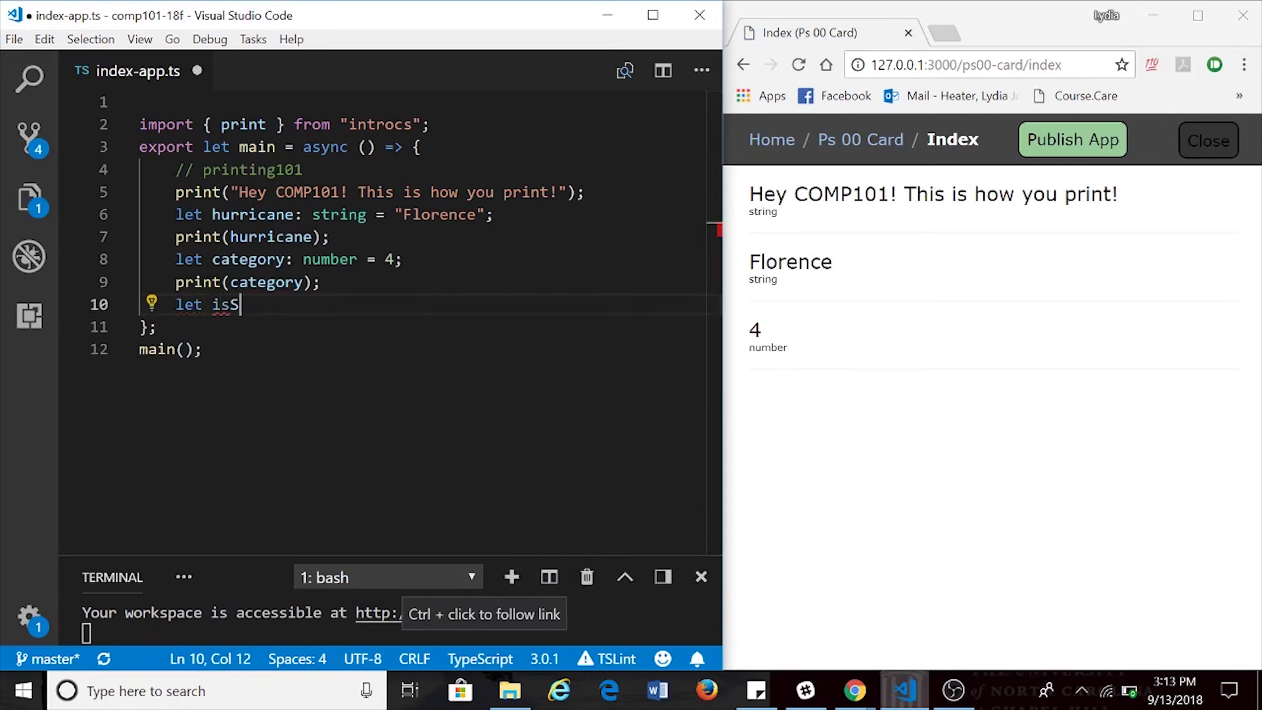
{"action": "type", "text": "choolCancelle"}
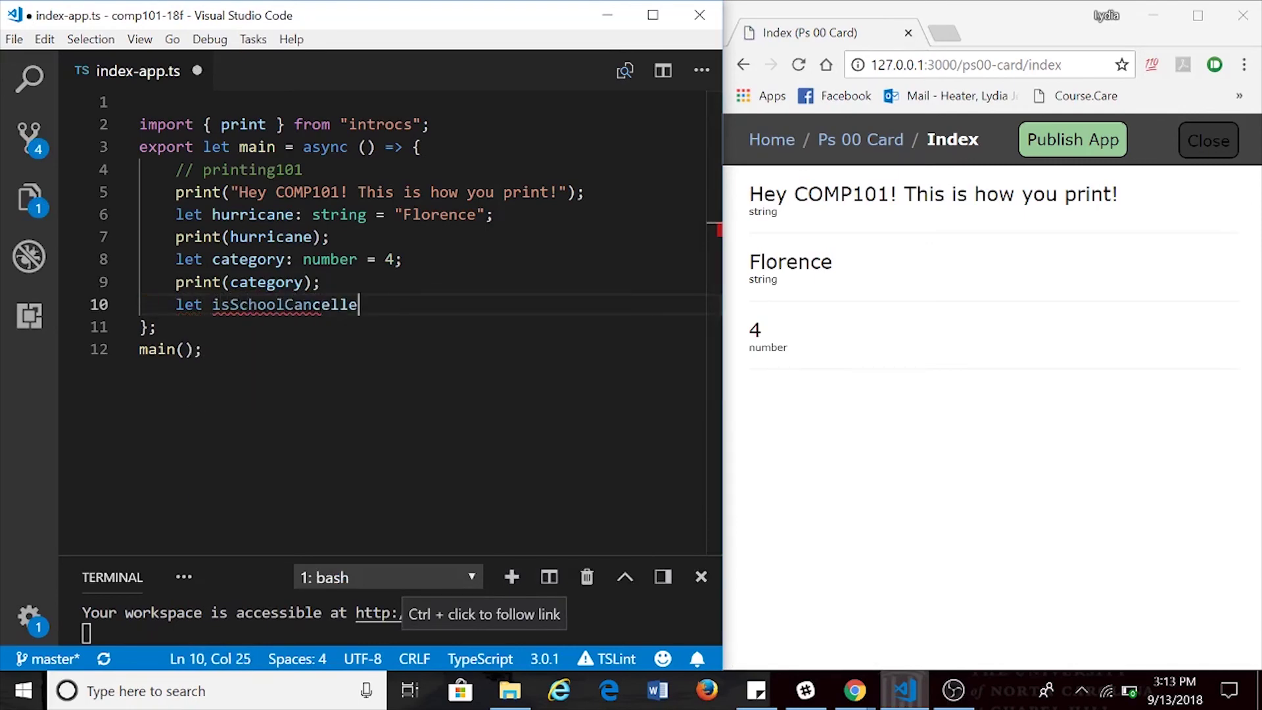
{"action": "type", "text": "d: boole"}
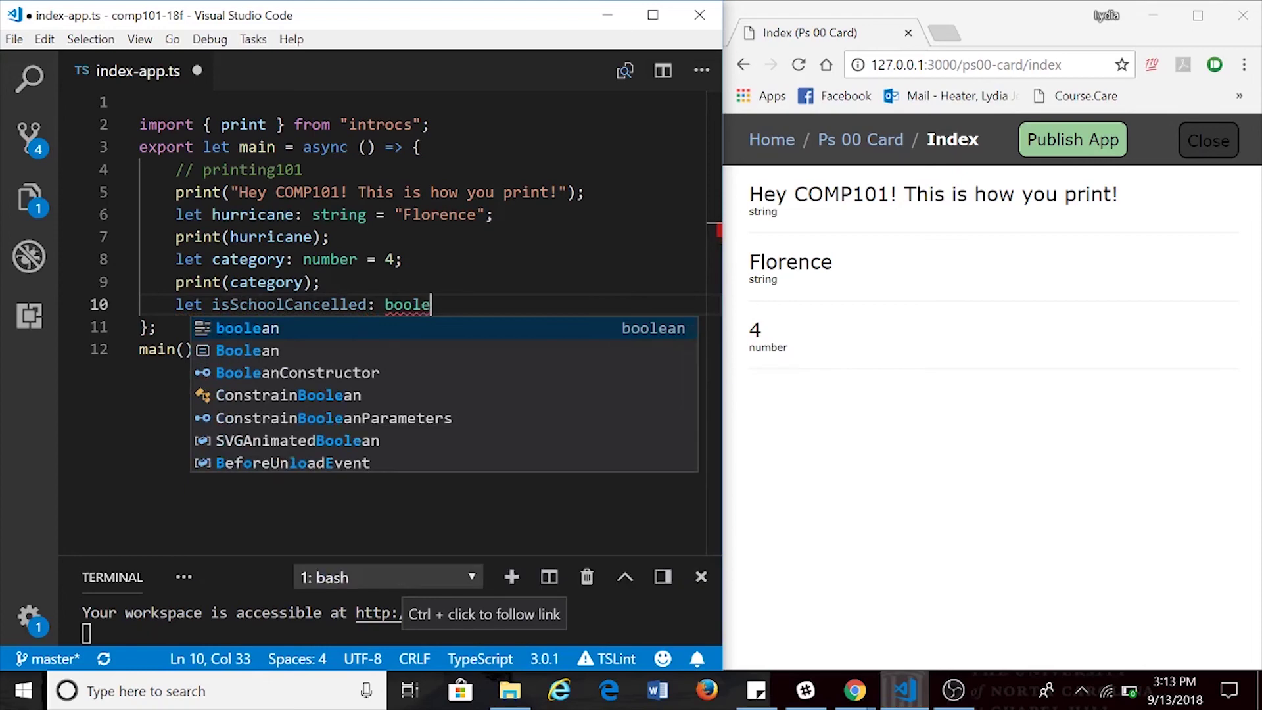
{"action": "type", "text": "an = t"}
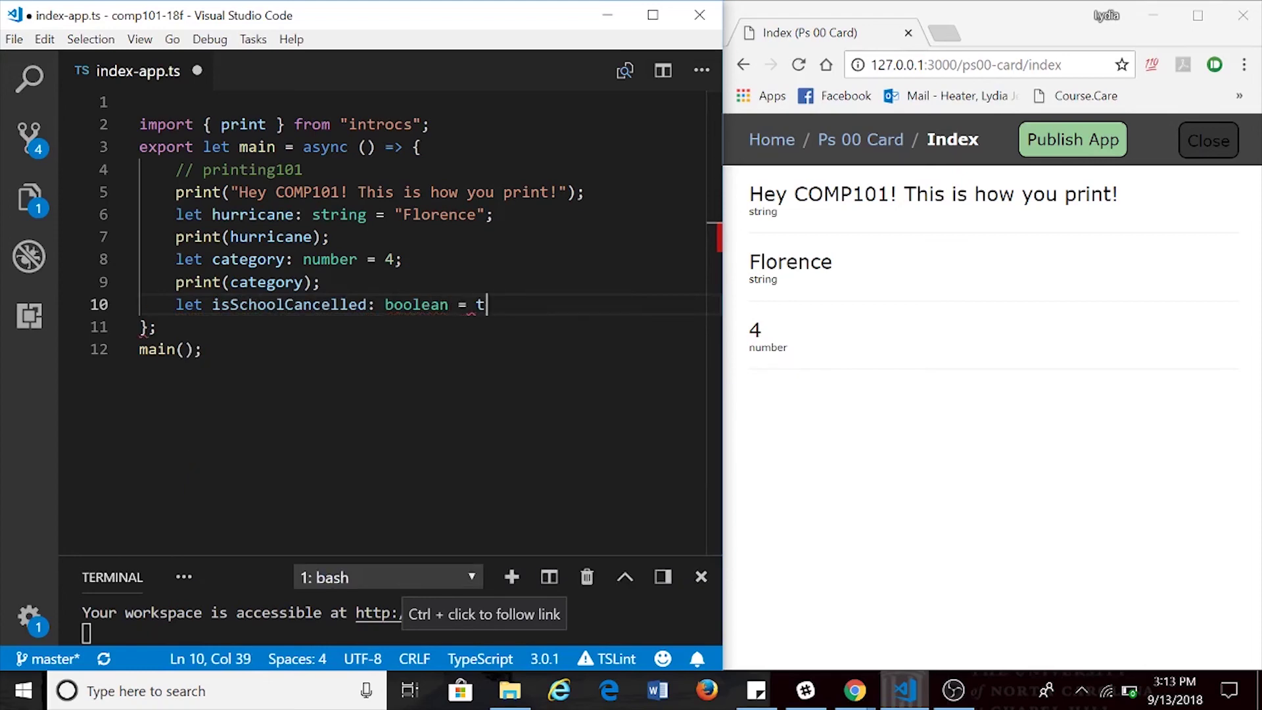
{"action": "type", "text": "rue;"}
Declare let isSchoolCancelled: boolean = true; add print(isSchoolCancelled); and save.
{"action": "key", "text": "Return"}
{"action": "type", "text": "pr"}
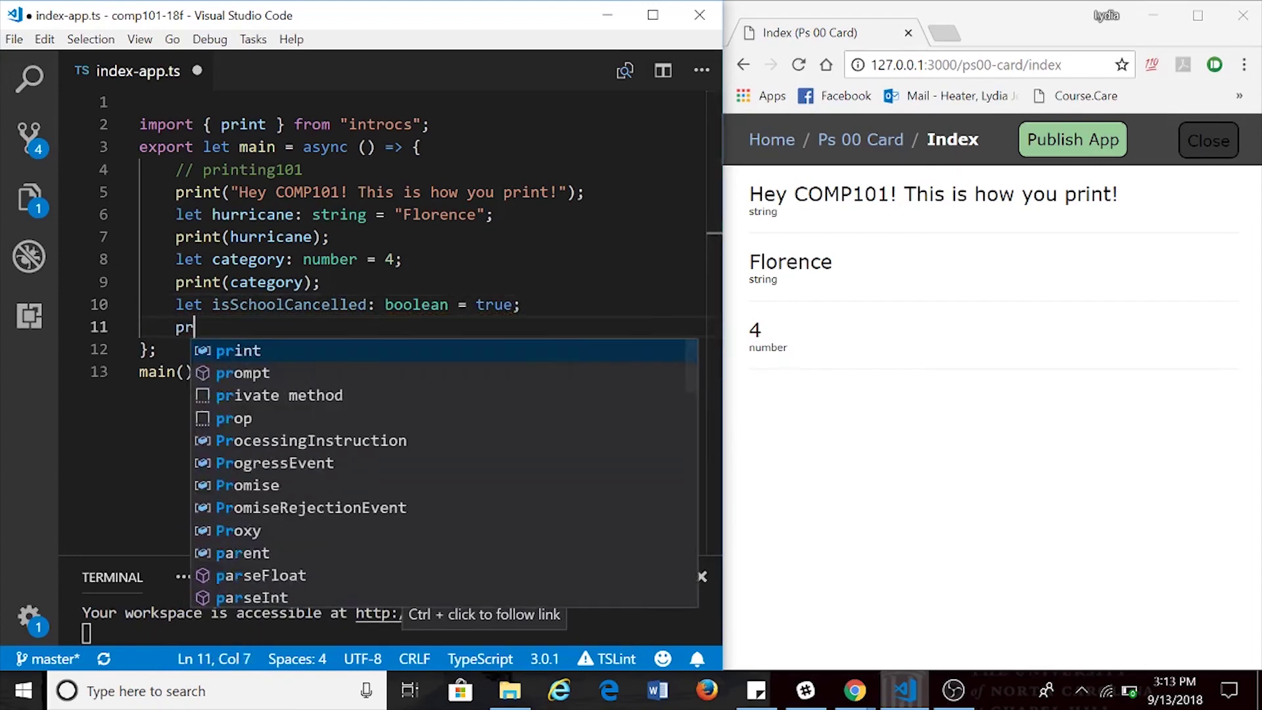
{"action": "type", "text": "int(is"}
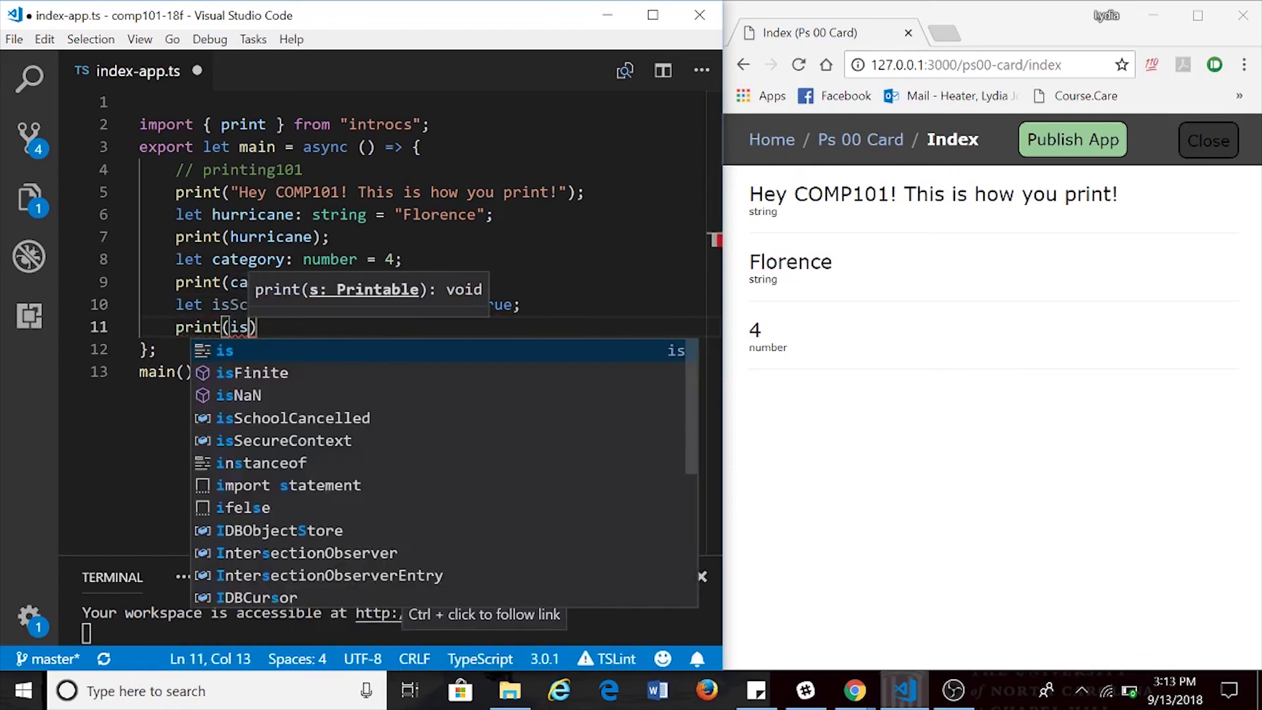
{"action": "key", "text": "Down"}
{"action": "key", "text": "Down"}
{"action": "key", "text": "Down"}
{"action": "key", "text": "Return"}
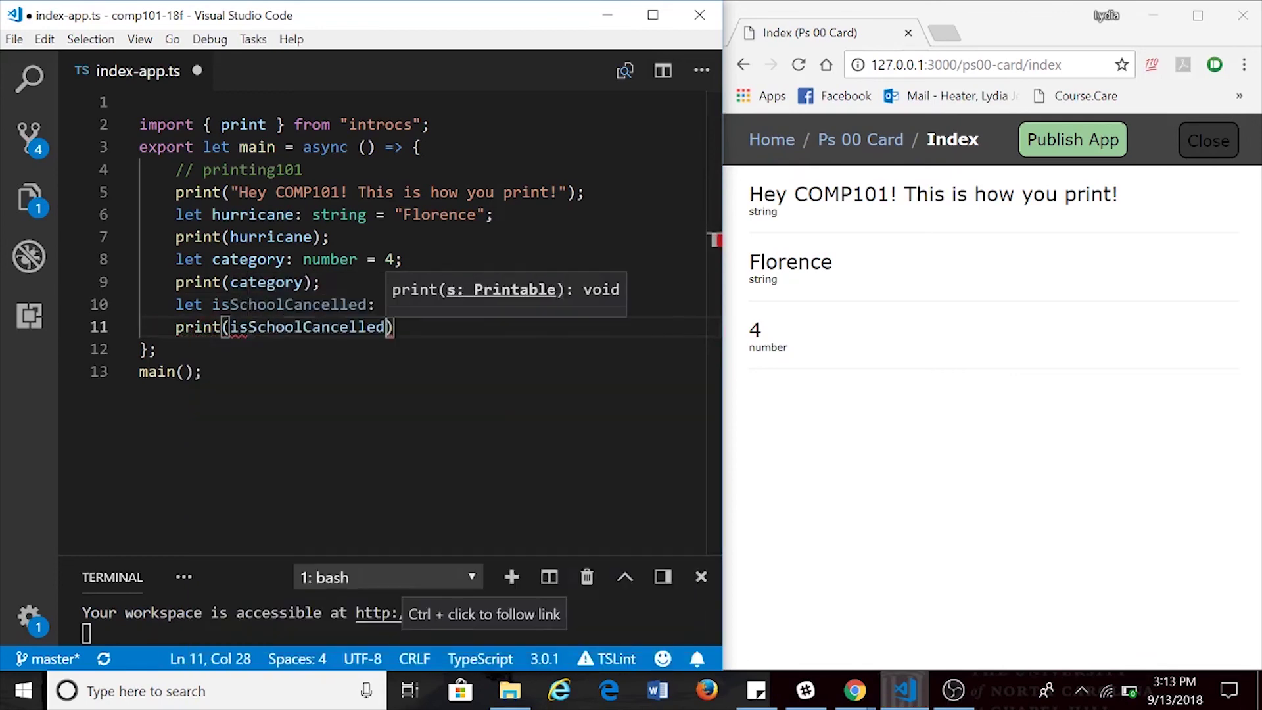
{"action": "key", "text": "Right"}
{"action": "type", "text": ";"}
{"action": "key", "text": "ctrl+s"}
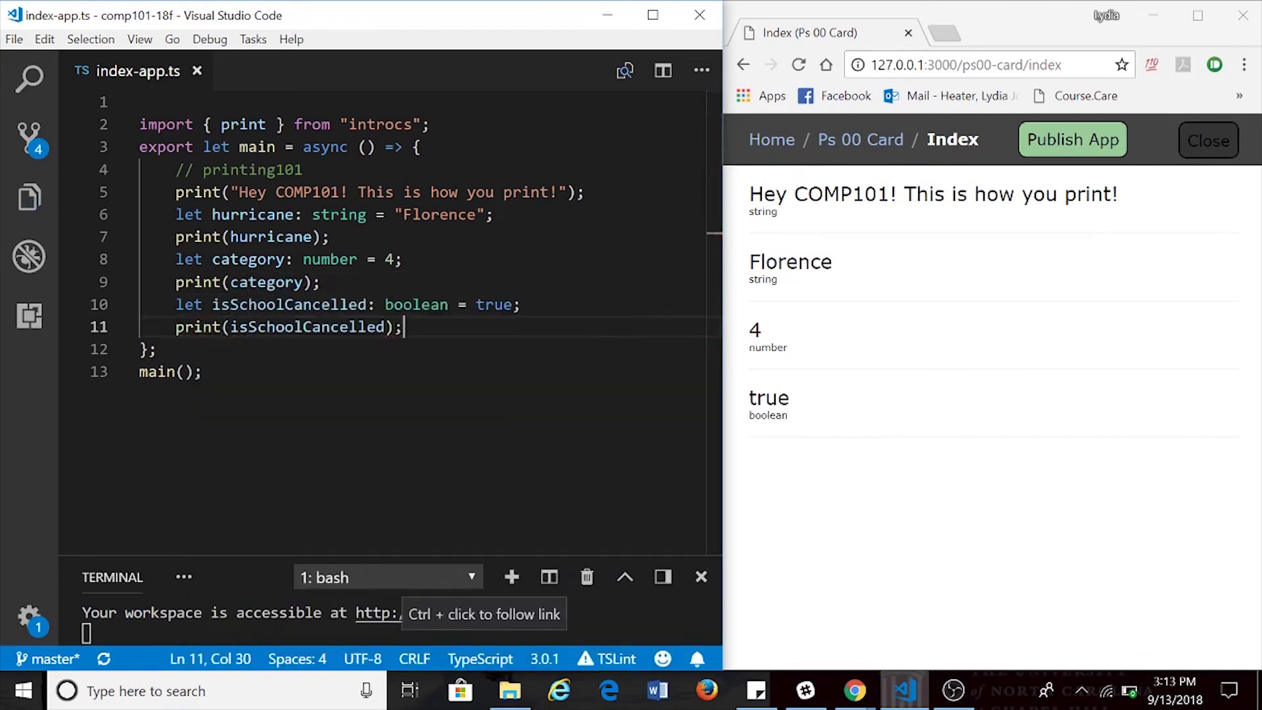